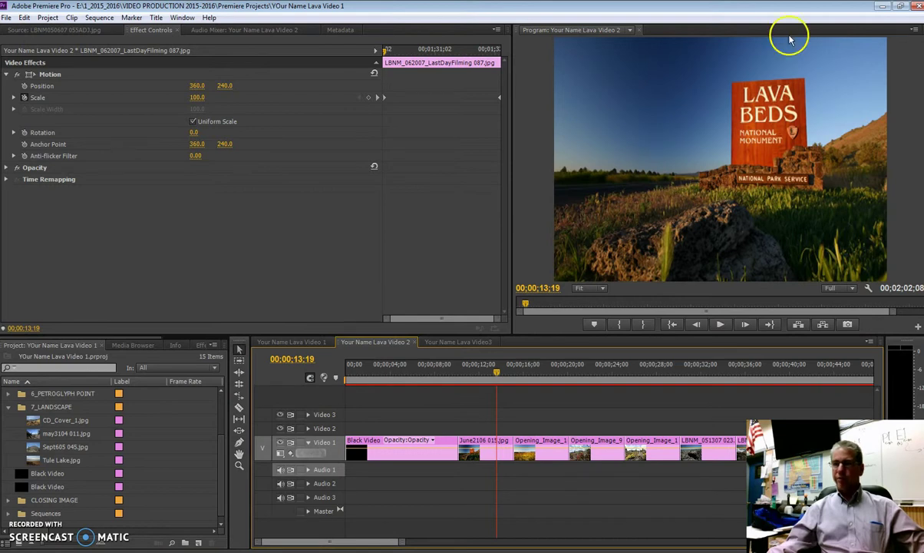
- Review the slideshow by scrubbing ahead, then play it back from the grassland image
left_click_drag(427, 368, 506, 387)
key("space")
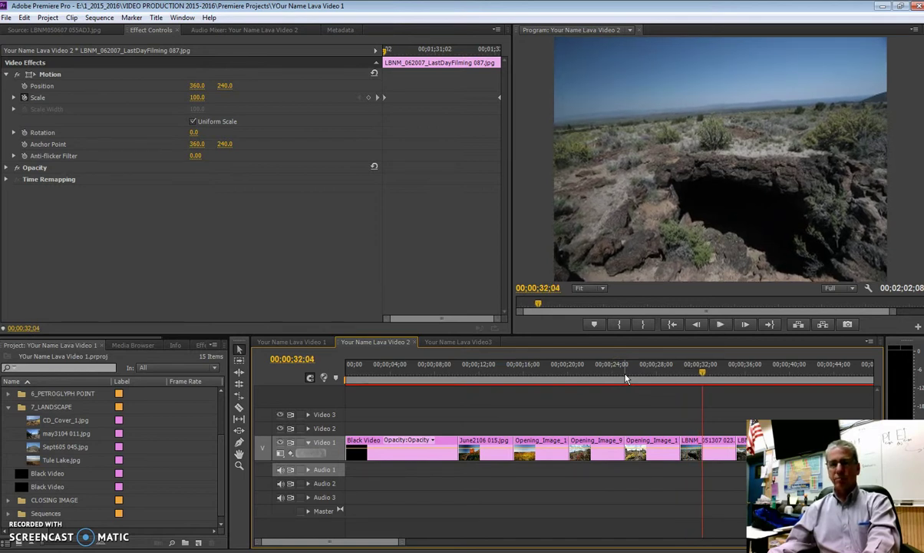
left_click_drag(625, 378, 562, 373)
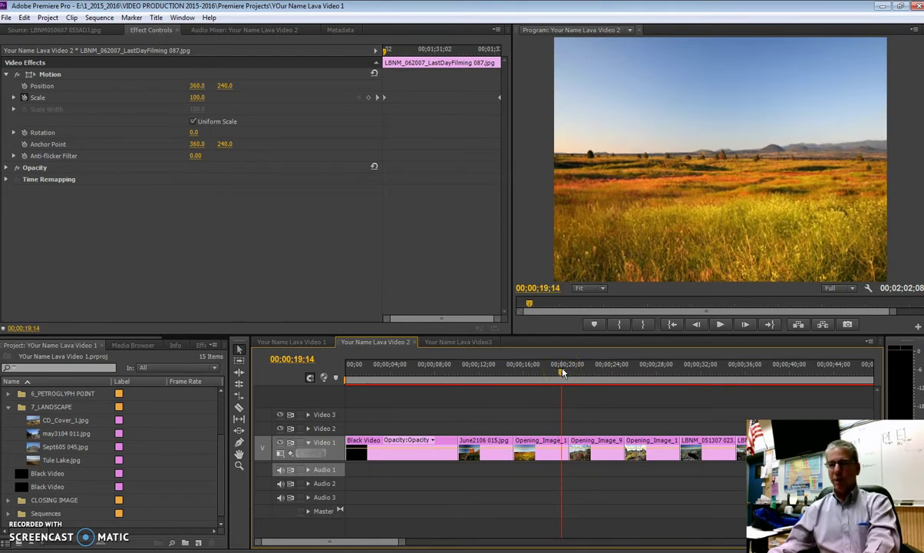
key("space")
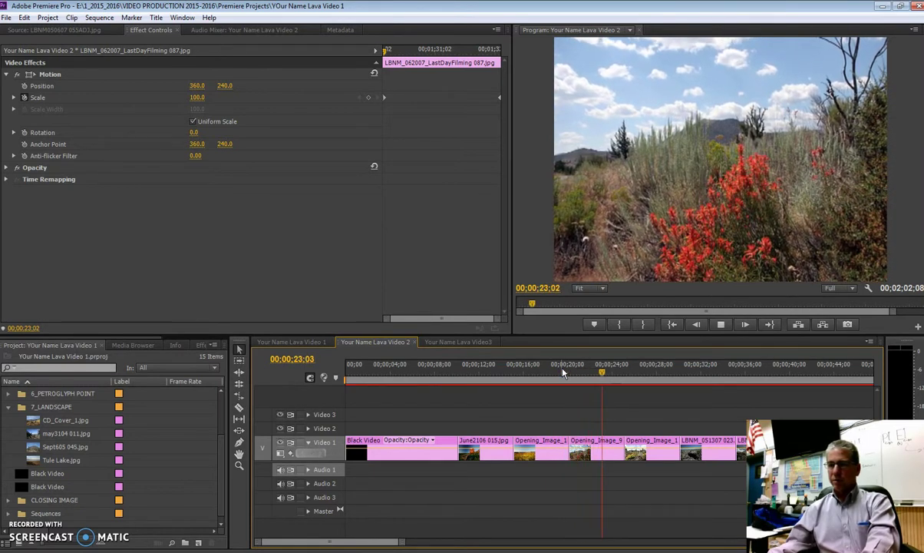
key("space")
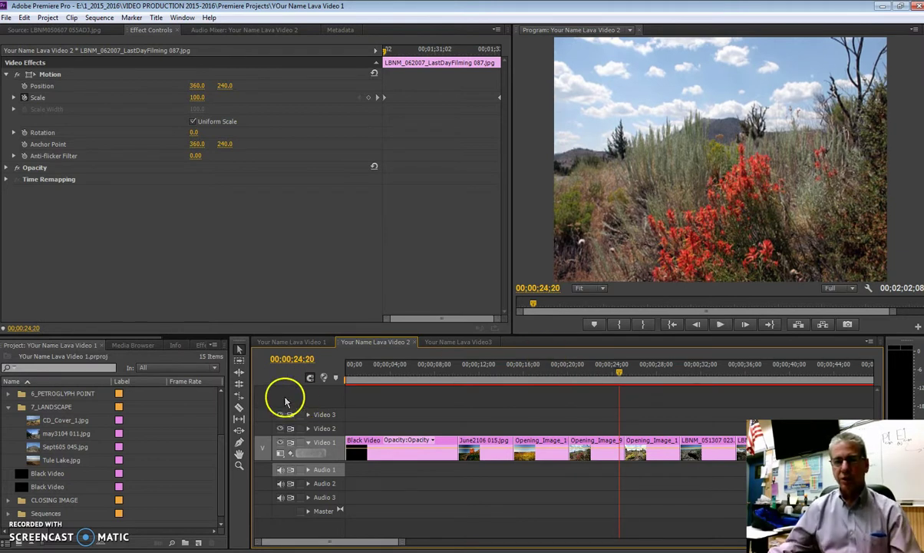
- Pull the Project tab aside to reveal History and restore the last Paste Effect state
left_click(57, 343)
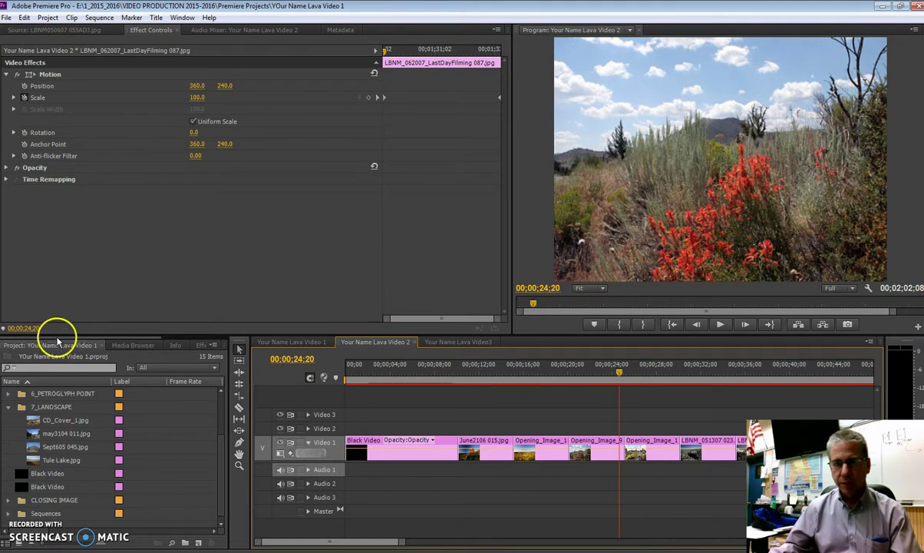
left_click_drag(56, 342, 185, 345)
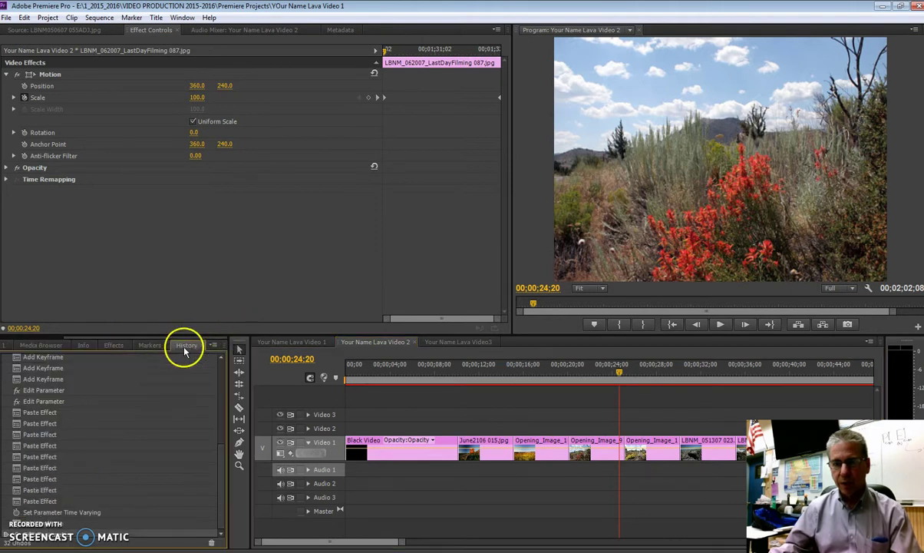
left_click(40, 480)
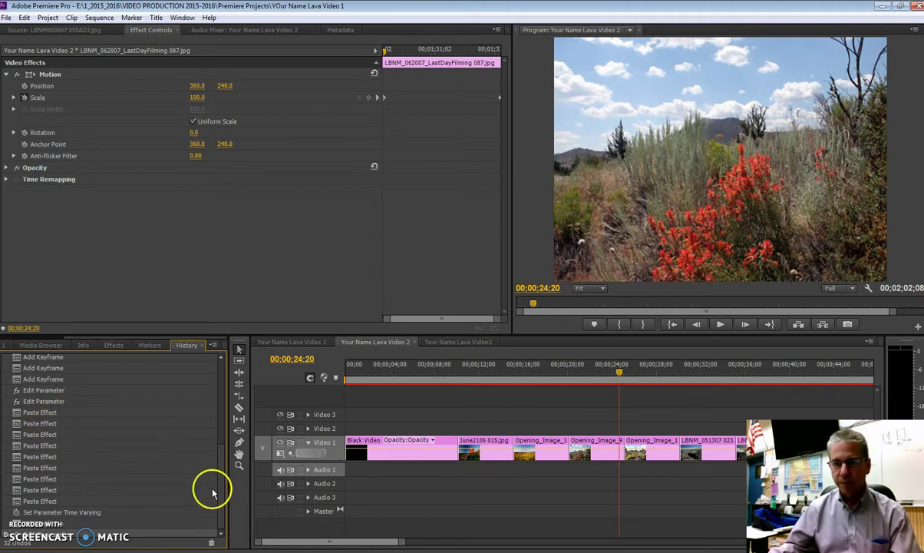
left_click_drag(221, 502, 223, 399)
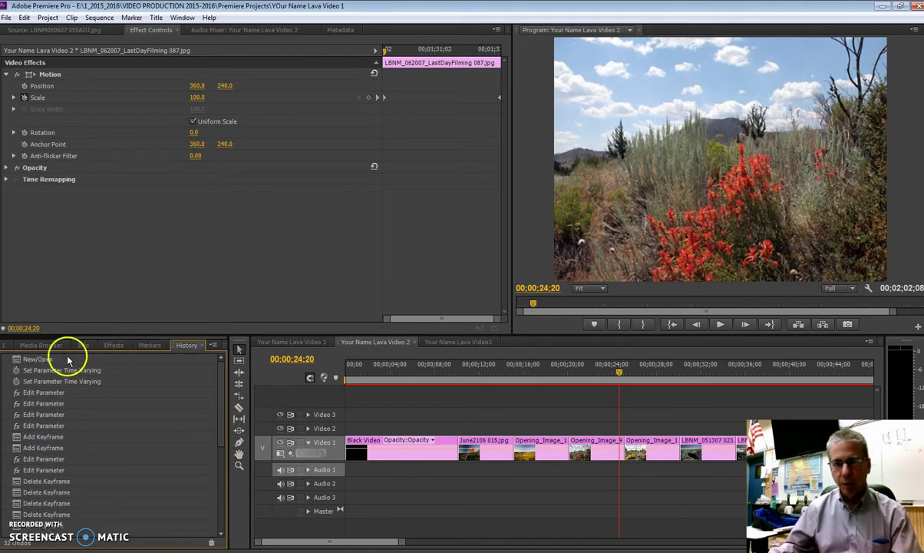
- Expand Effects > Video Transitions > Dissolve and move the playhead to the Lava Beds sign at 00;00;10;07
left_click(114, 346)
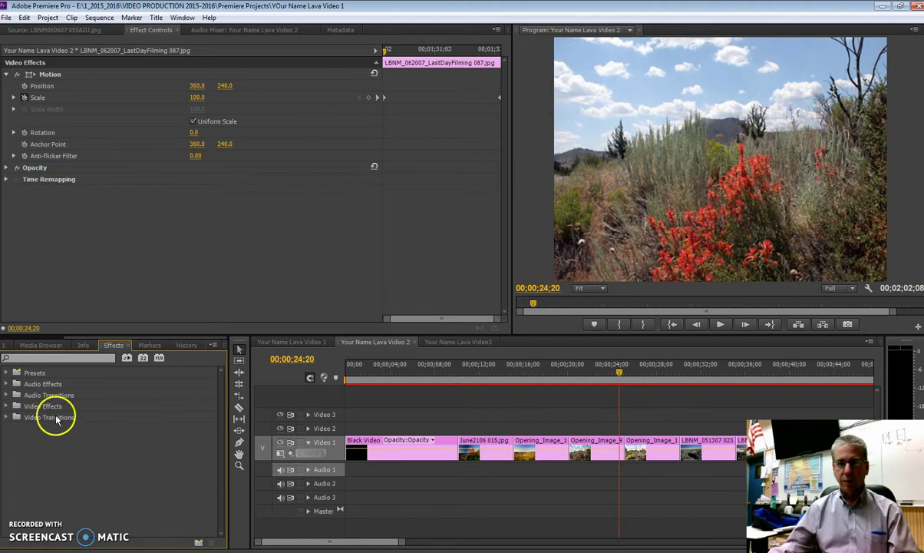
left_click(7, 418)
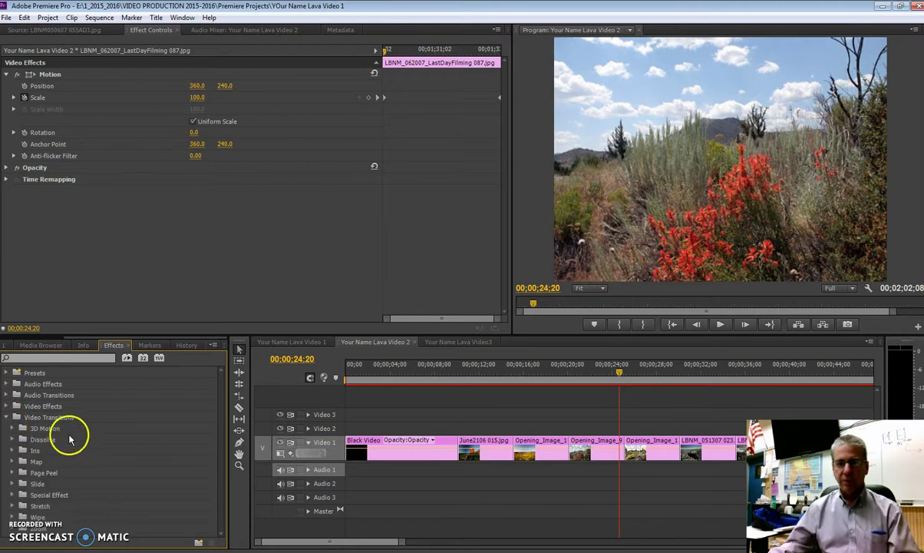
left_click(13, 439)
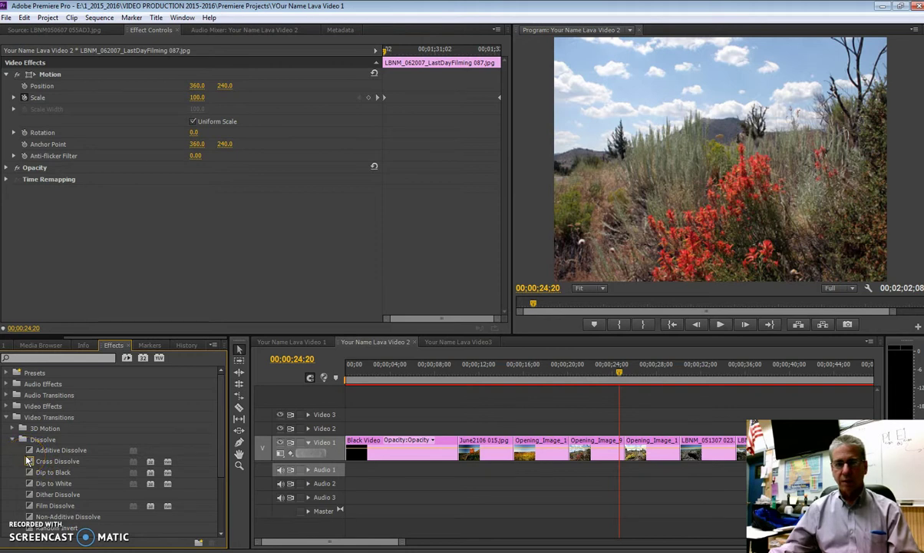
left_click_drag(448, 373, 460, 374)
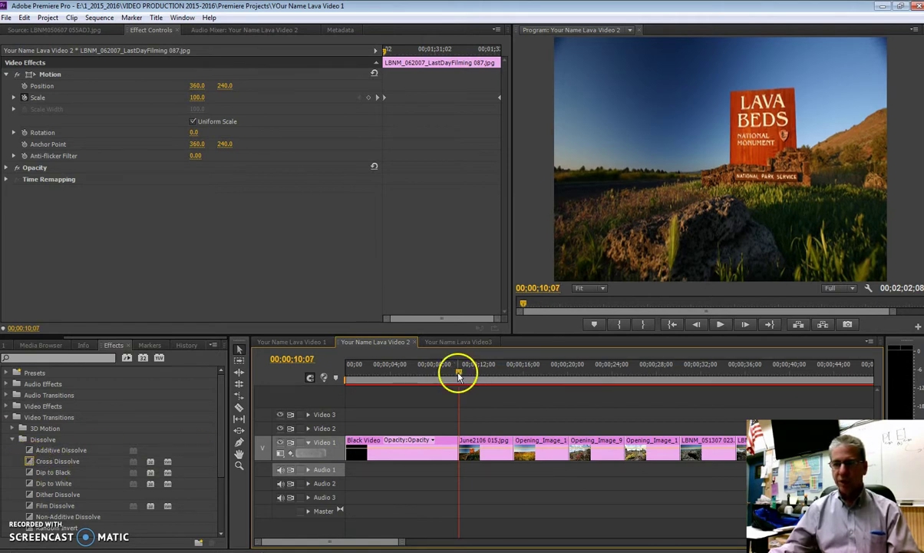
left_click_drag(458, 373, 441, 375)
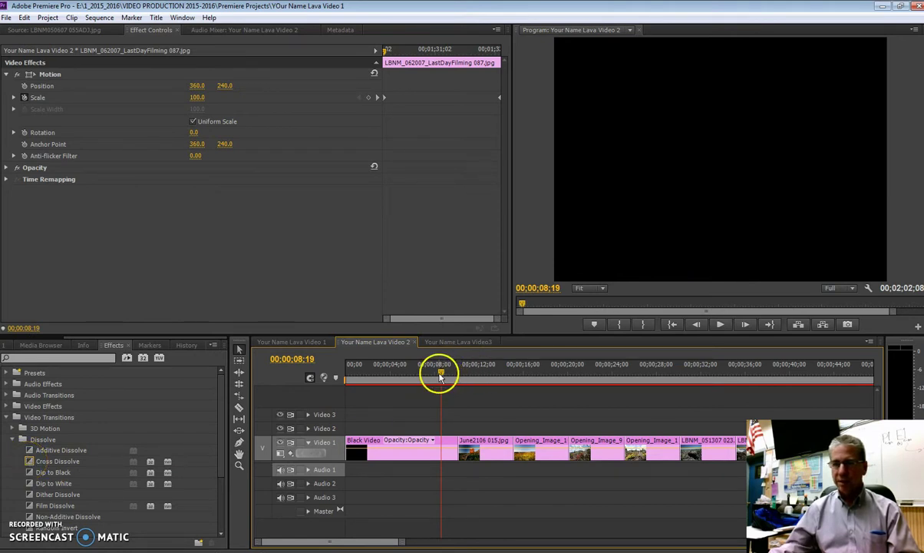
left_click_drag(441, 376, 393, 375)
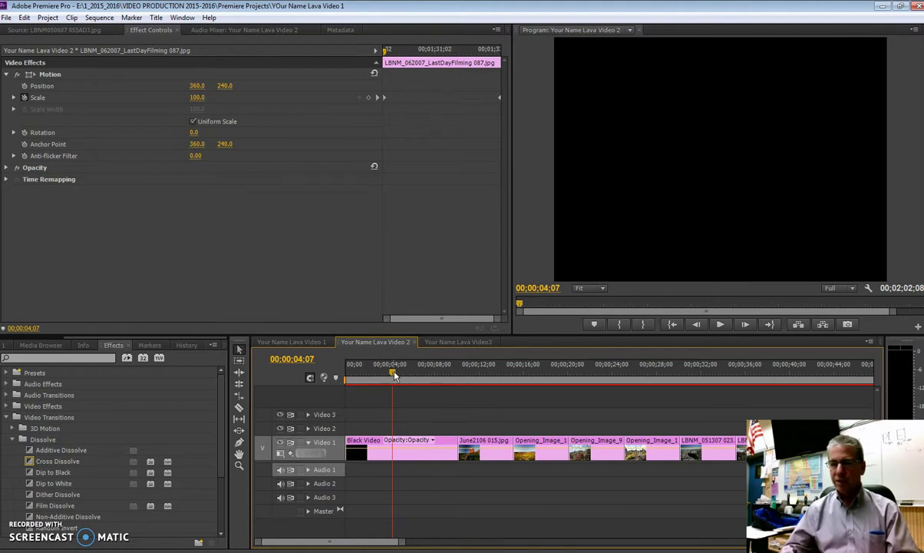
left_click_drag(394, 375, 380, 375)
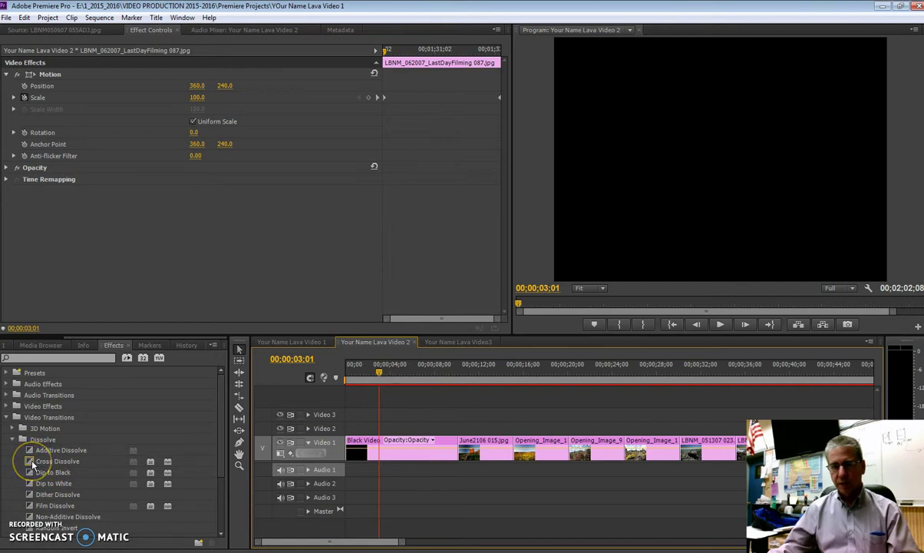
left_click(33, 465)
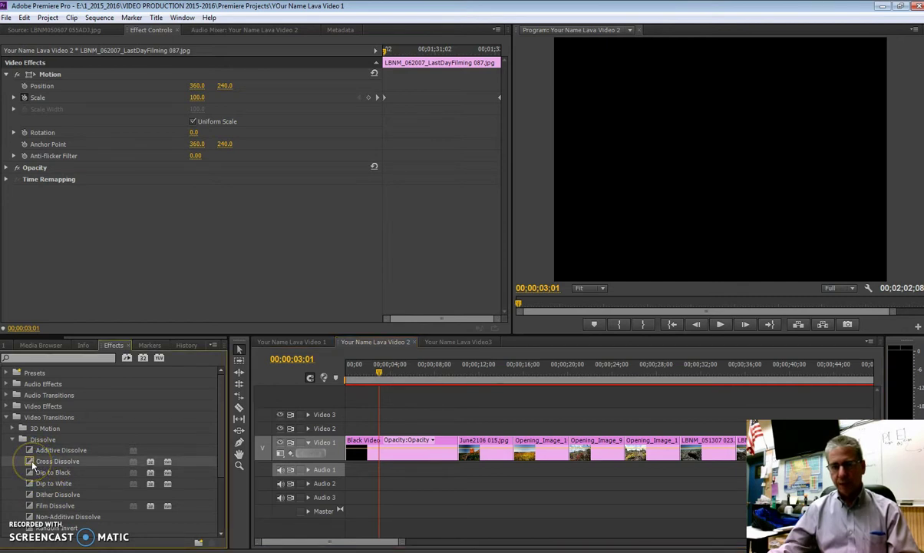
left_click(33, 463)
left_click_drag(33, 464, 202, 461)
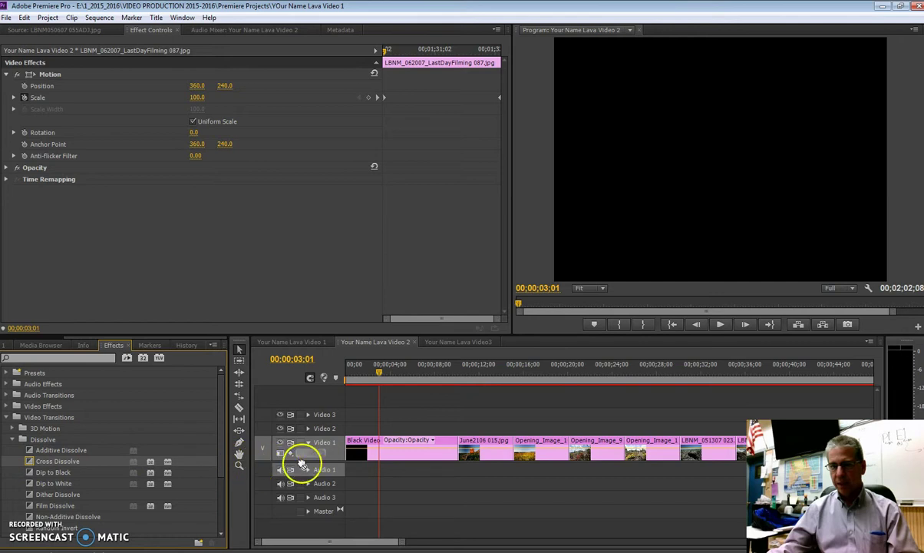
left_click_drag(301, 464, 40, 466)
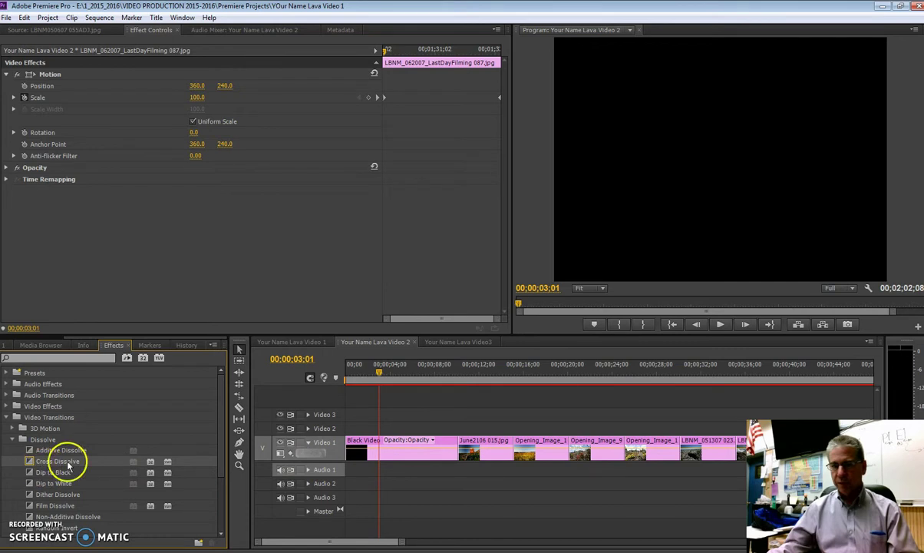
- Zoom the timeline in with = and drop Cross Dissolve on the Black Video / June2106 015.jpg cut
left_click(458, 371)
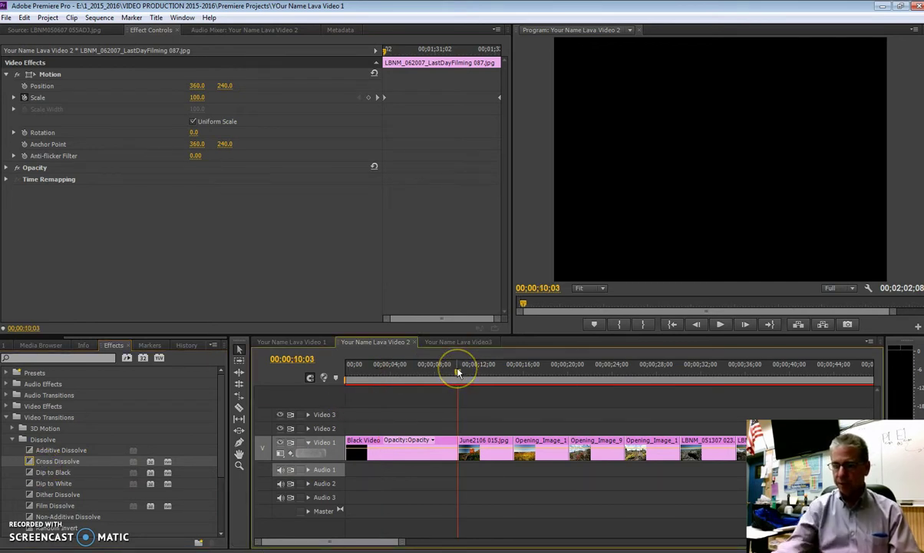
key("equal")
key("equal")
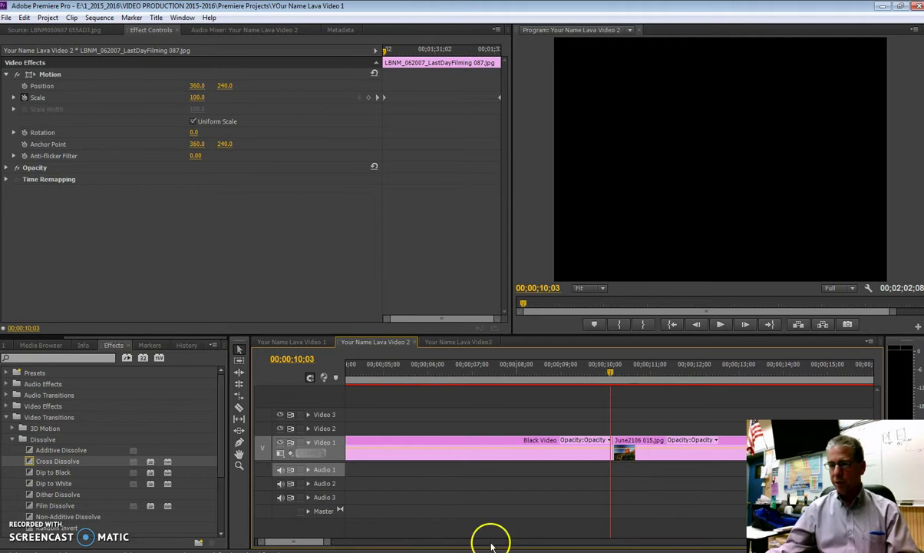
scroll(310, 542, "down", 3)
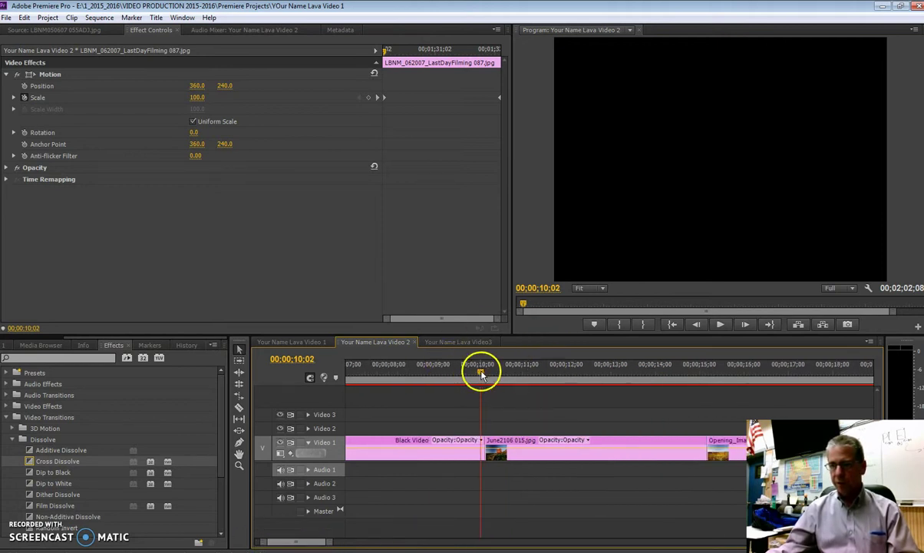
left_click_drag(481, 372, 446, 374)
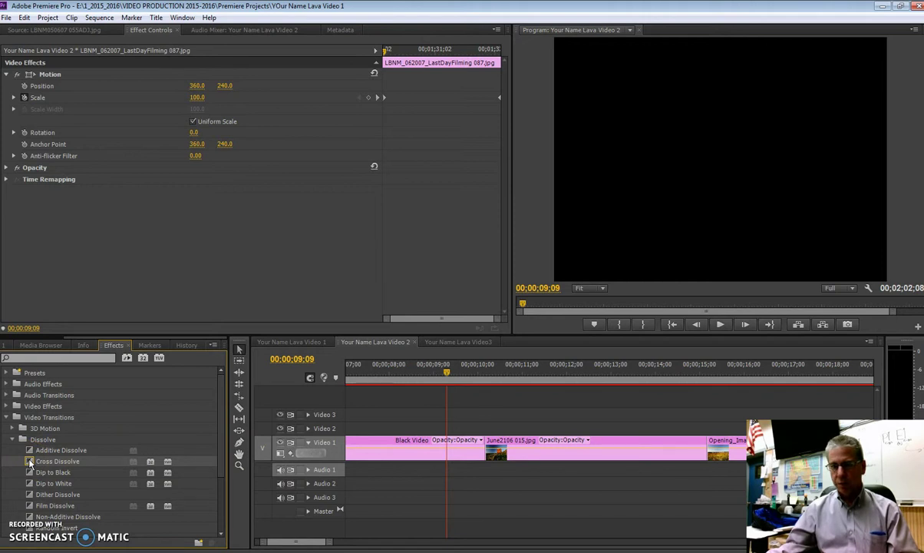
left_click_drag(51, 461, 494, 449)
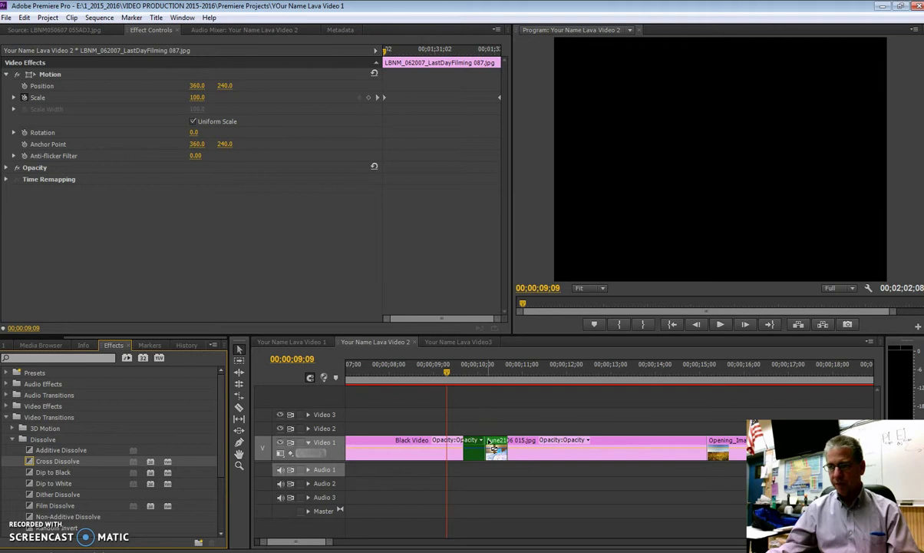
left_click_drag(494, 449, 490, 443)
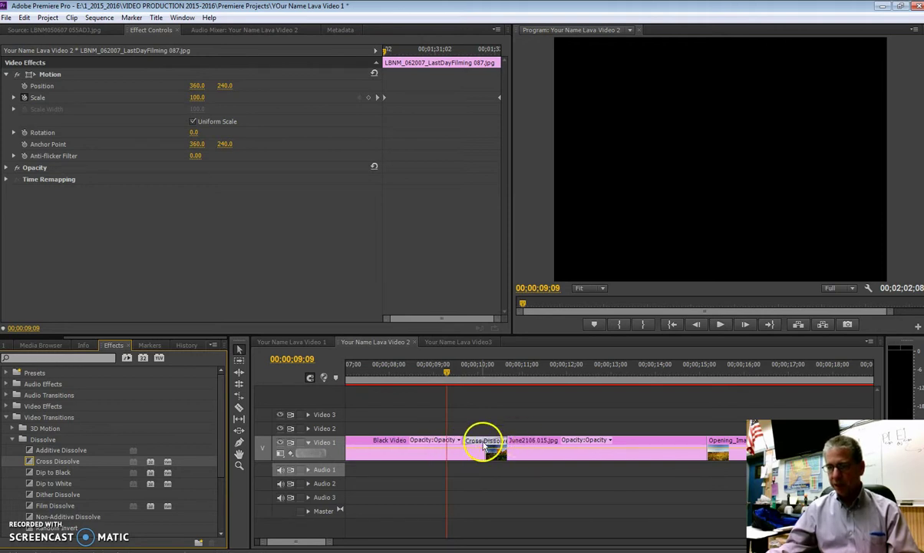
left_click(438, 375)
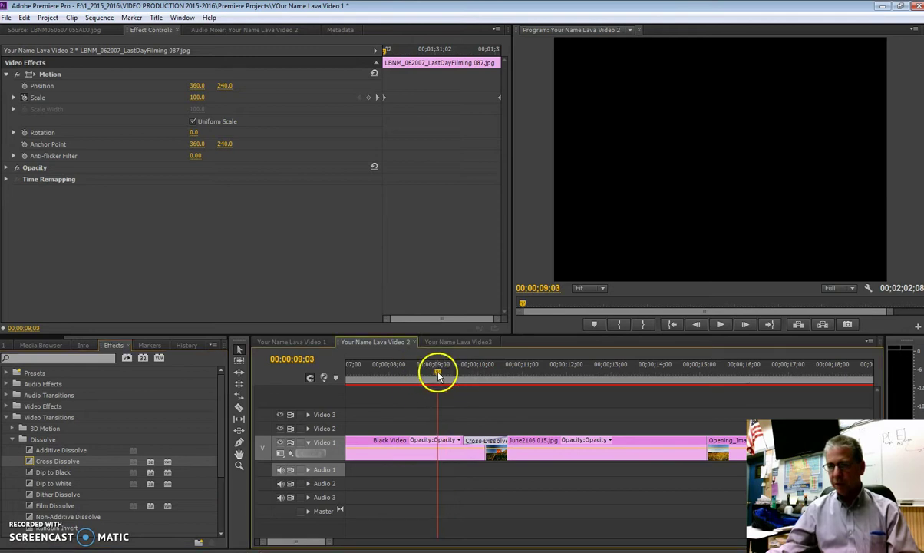
left_click(721, 324)
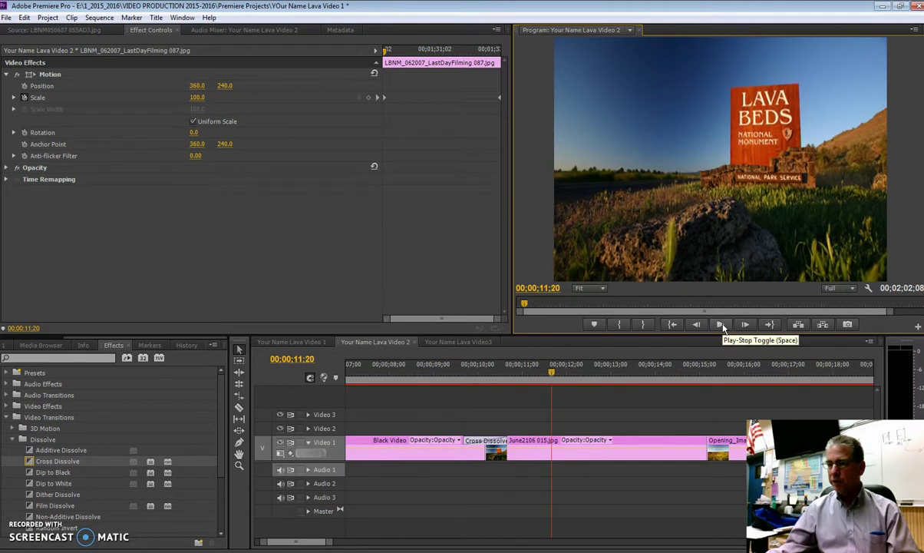
left_click(721, 325)
left_click_drag(465, 376, 438, 412)
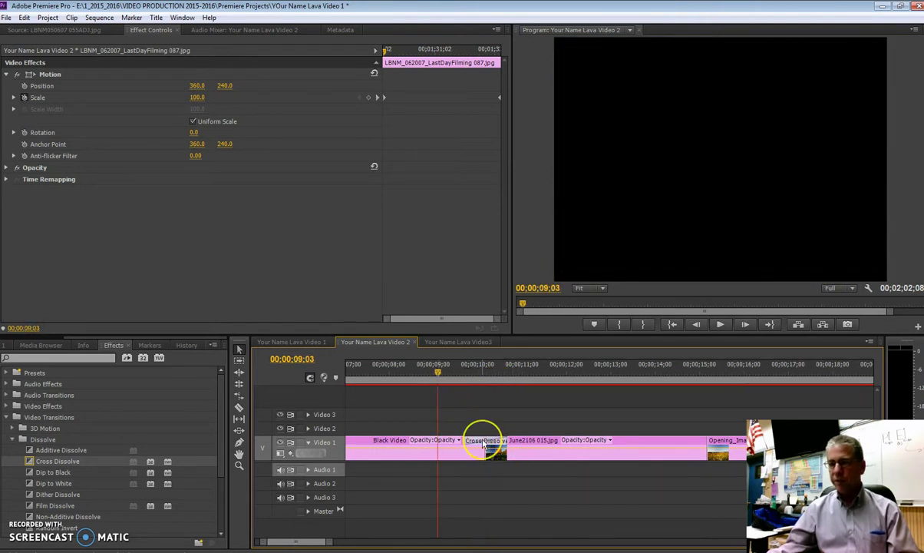
- Select the Cross Dissolve and scrub the playhead through it to inspect the blend
left_click(483, 443)
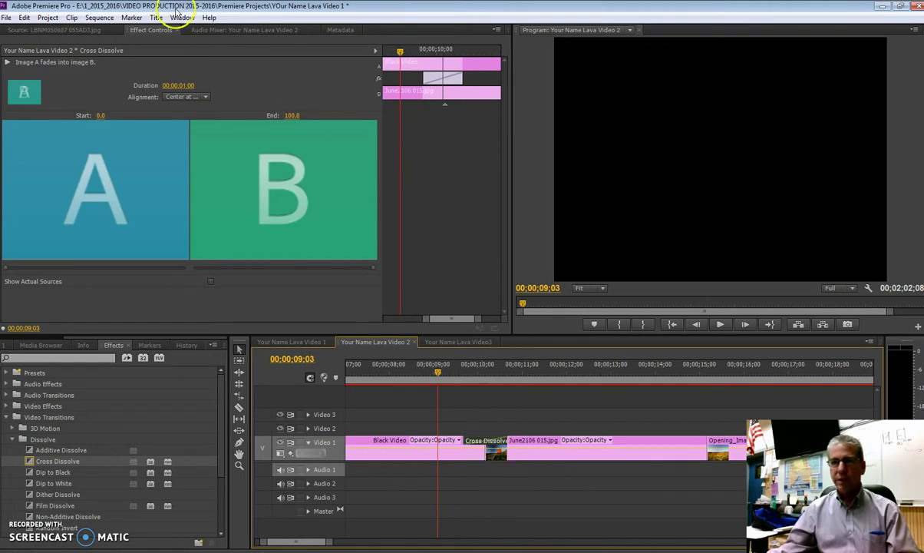
left_click(151, 30)
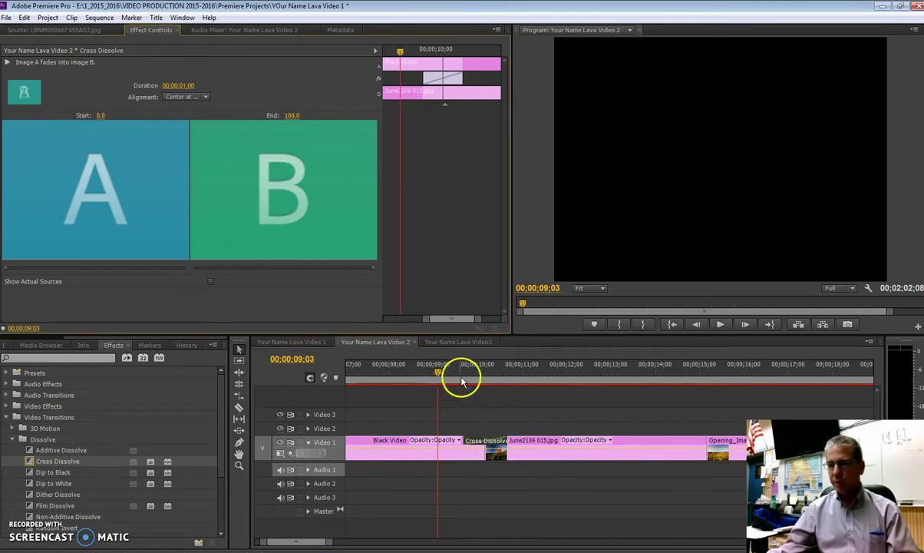
mouse_move(457, 373)
left_mouse_down()
mouse_move(479, 379)
mouse_move(459, 389)
left_mouse_up()
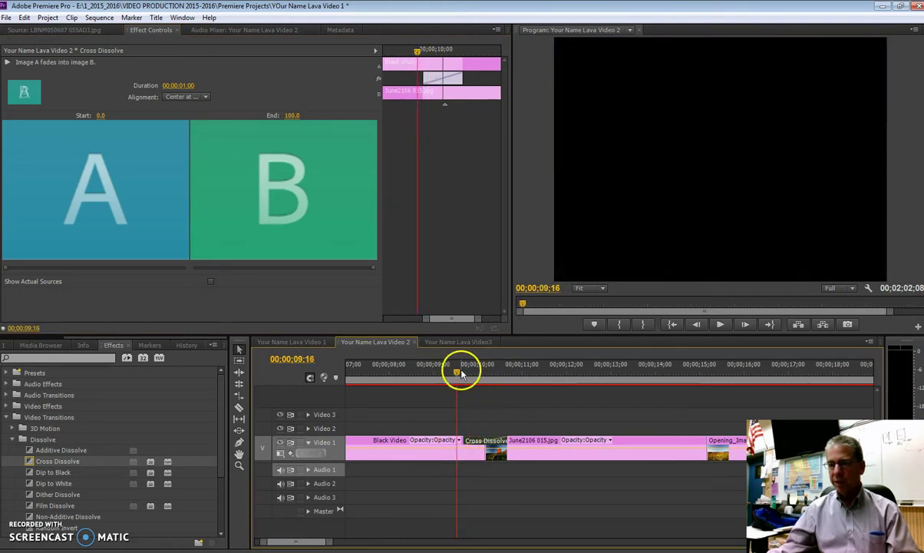
left_click(458, 376)
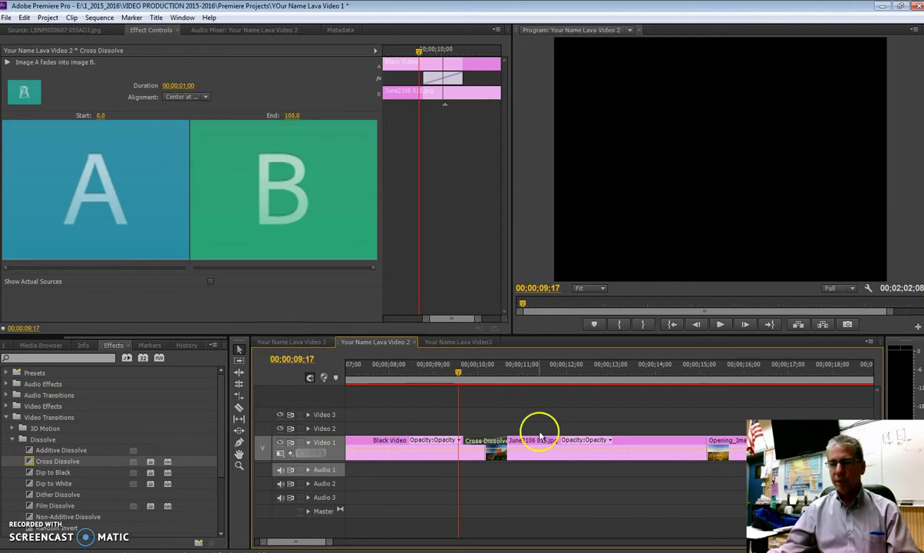
left_click_drag(458, 373, 457, 371)
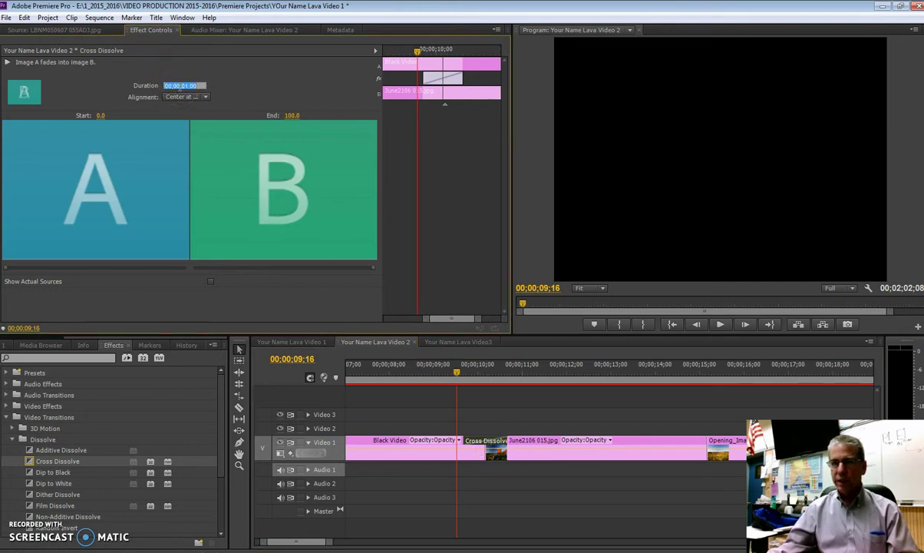
- Set the Cross Dissolve duration to 2:00 in Effect Controls
key("Return")
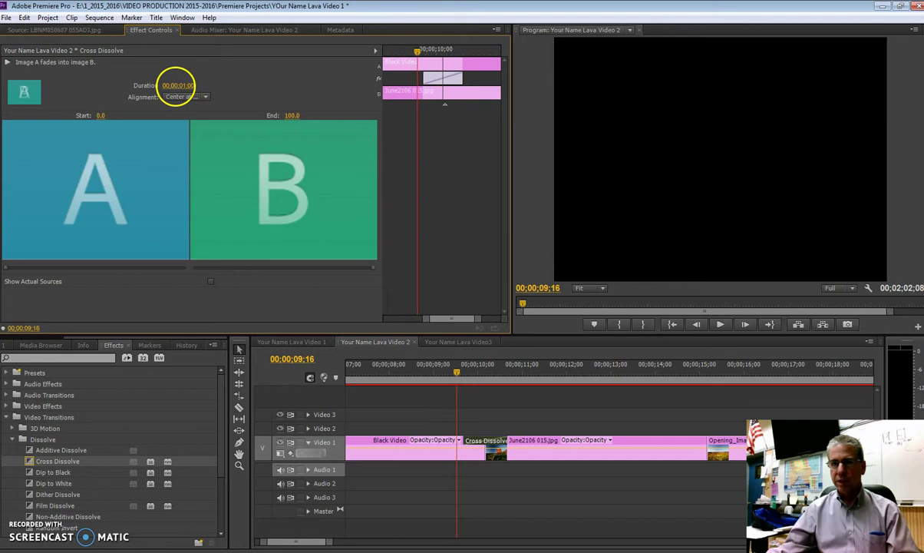
mouse_move(184, 93)
left_mouse_down()
mouse_move(219, 84)
mouse_move(190, 90)
left_mouse_up()
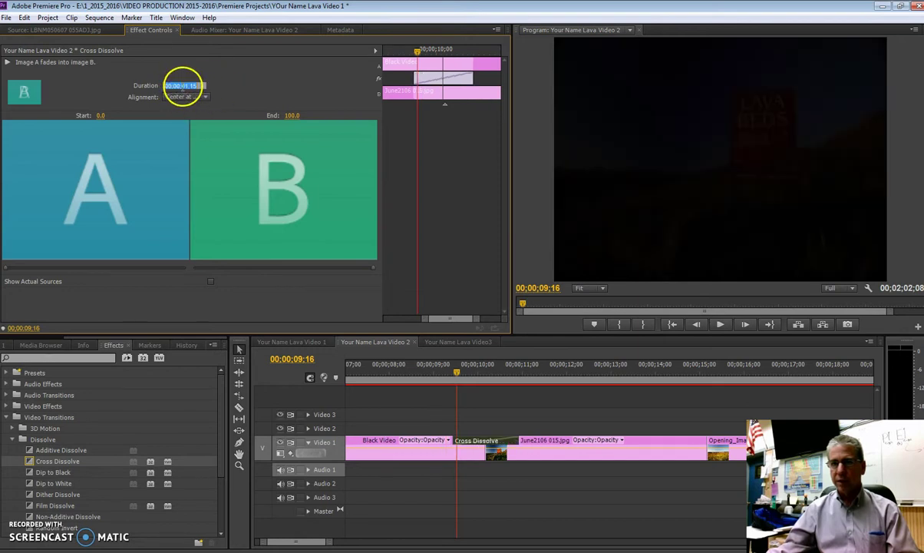
type("2:0")
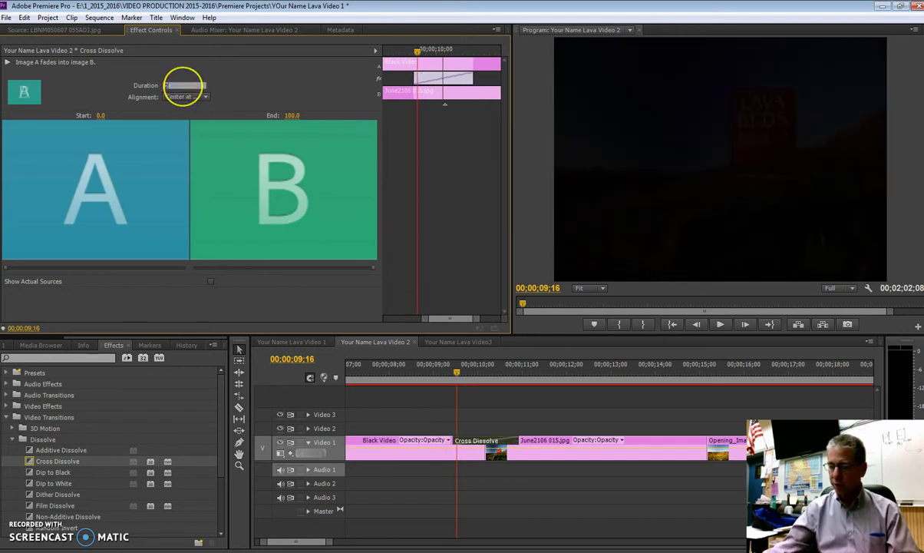
type("0")
key("Return")
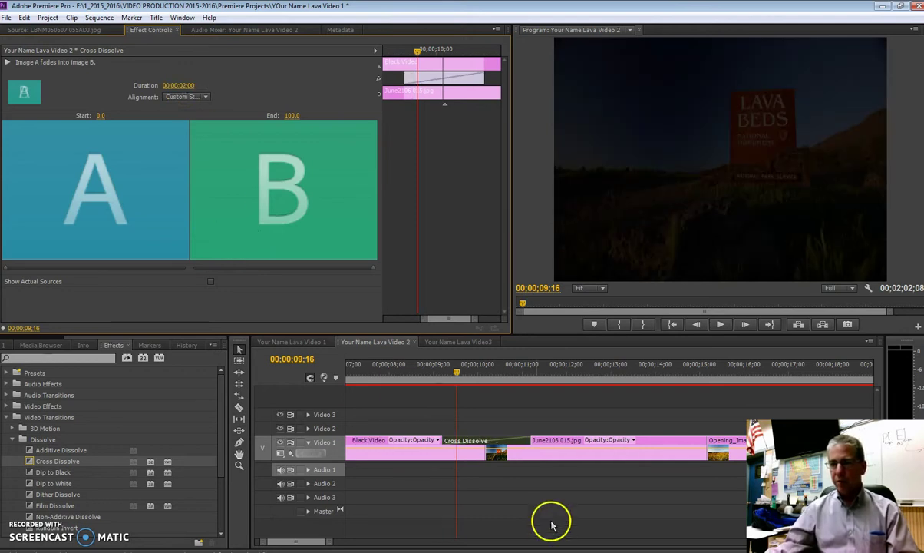
left_click(384, 371)
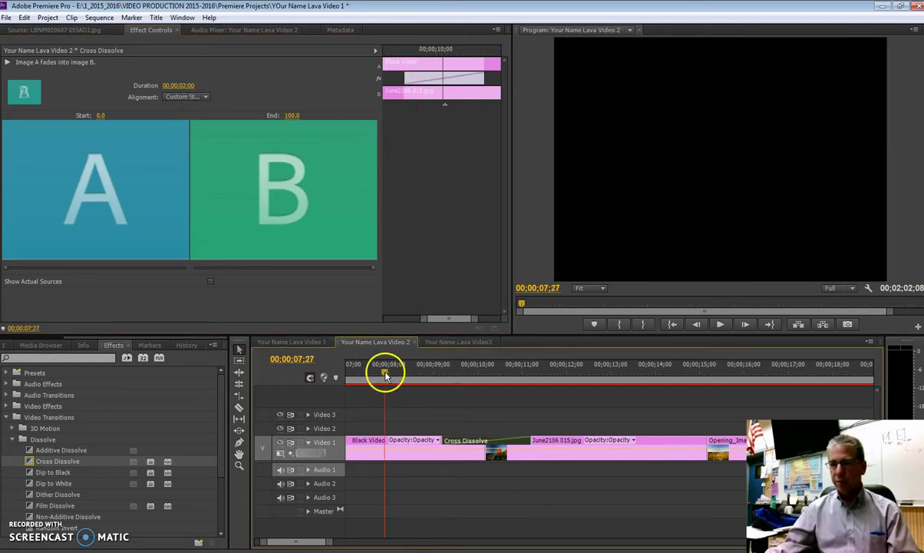
left_click(721, 325)
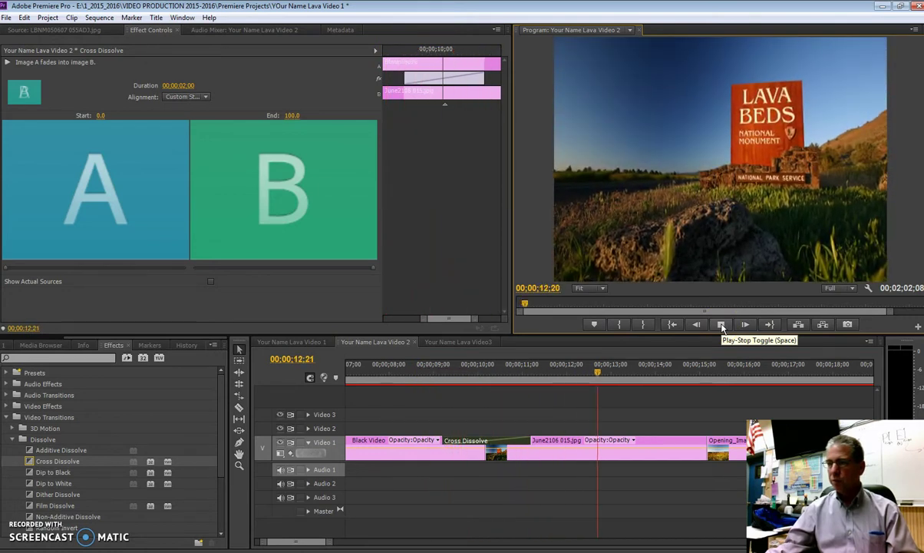
left_click(721, 326)
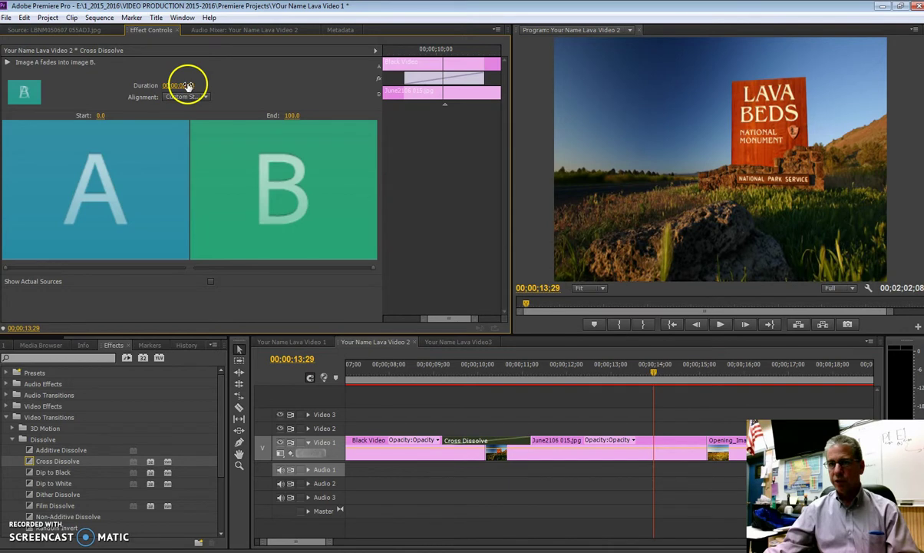
mouse_move(458, 372)
left_mouse_down()
mouse_move(445, 369)
mouse_move(454, 374)
left_mouse_up()
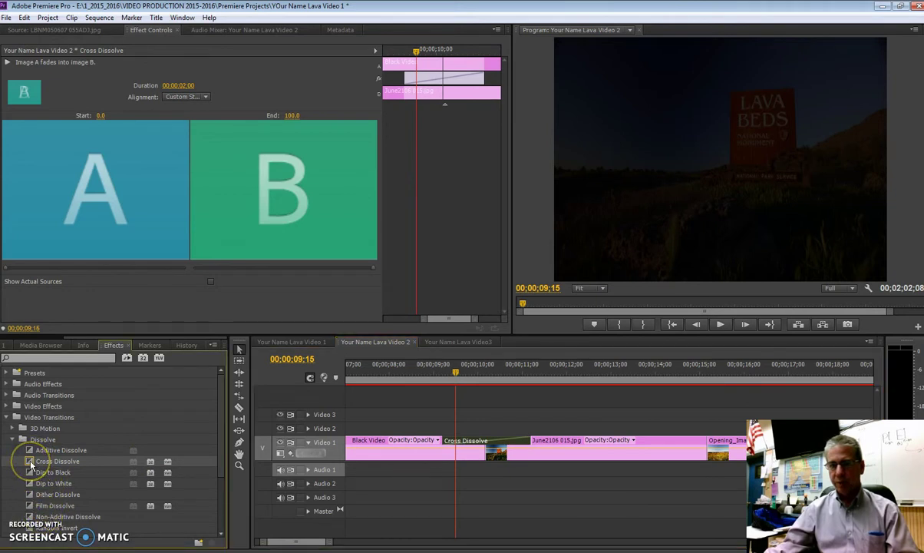
mouse_move(31, 464)
left_mouse_down()
mouse_move(485, 445)
mouse_move(620, 421)
mouse_move(264, 433)
mouse_move(46, 458)
mouse_move(38, 470)
left_mouse_up()
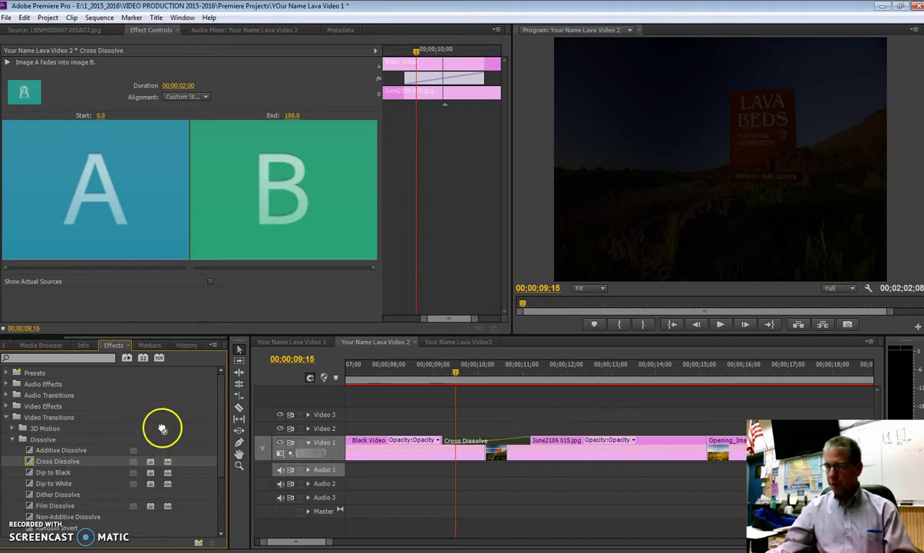
- Drop Cross Dissolves after June2106 015.jpg and on the Opening_Image_10/Opening_Image_9 cut, then scrub to 00;00;24;01
left_click_drag(734, 396, 708, 441)
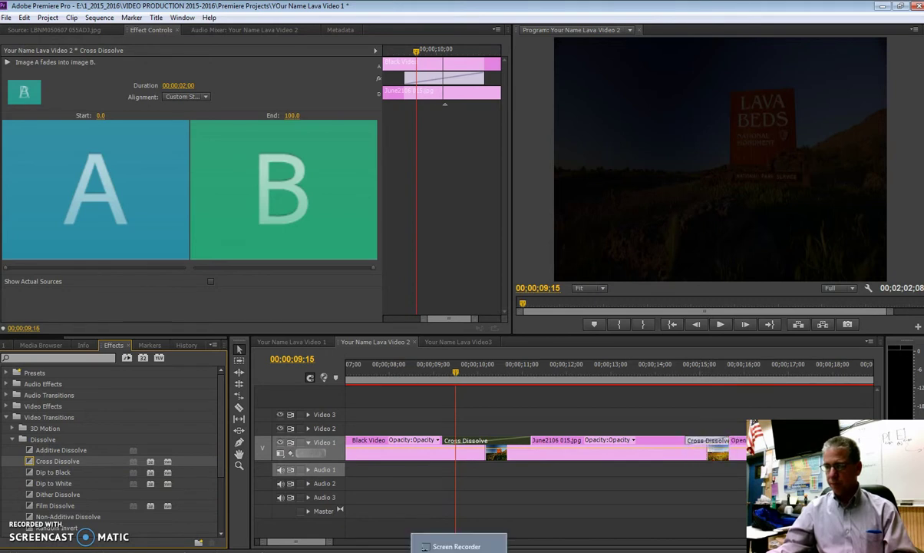
left_click(521, 504)
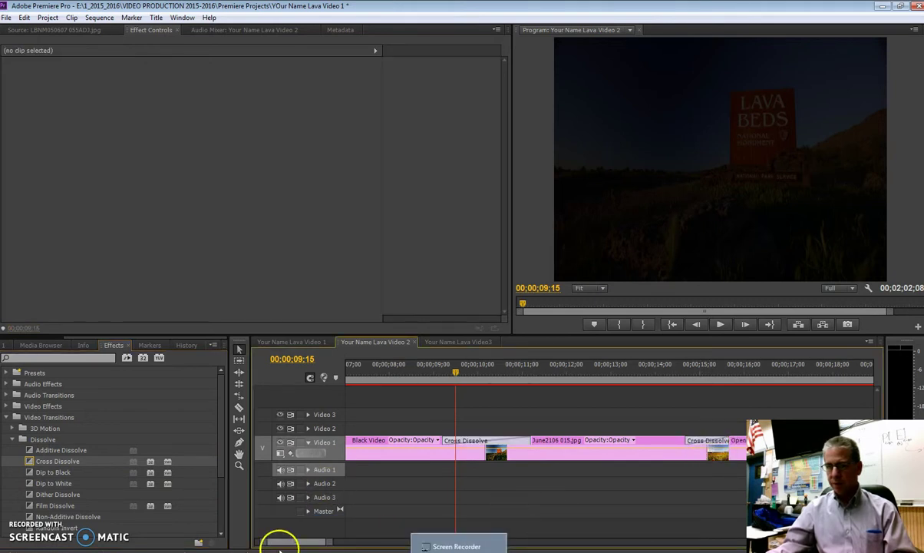
left_click_drag(296, 545, 303, 543)
left_click(28, 463)
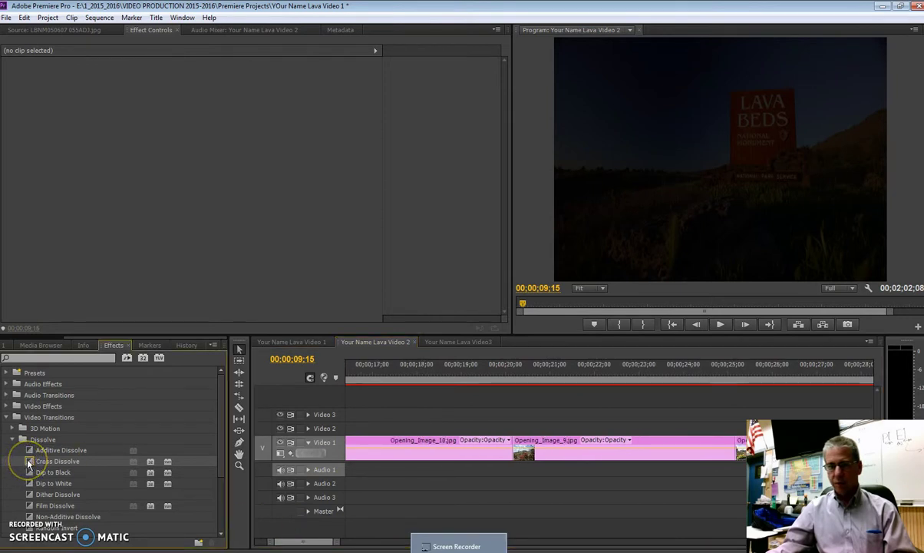
left_click_drag(118, 452, 514, 447)
left_click_drag(497, 371, 566, 371)
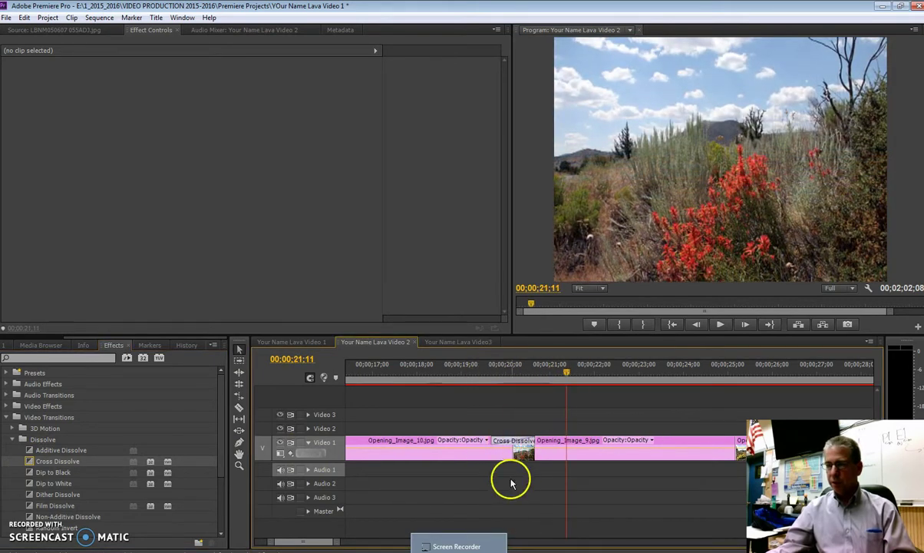
left_click(685, 371)
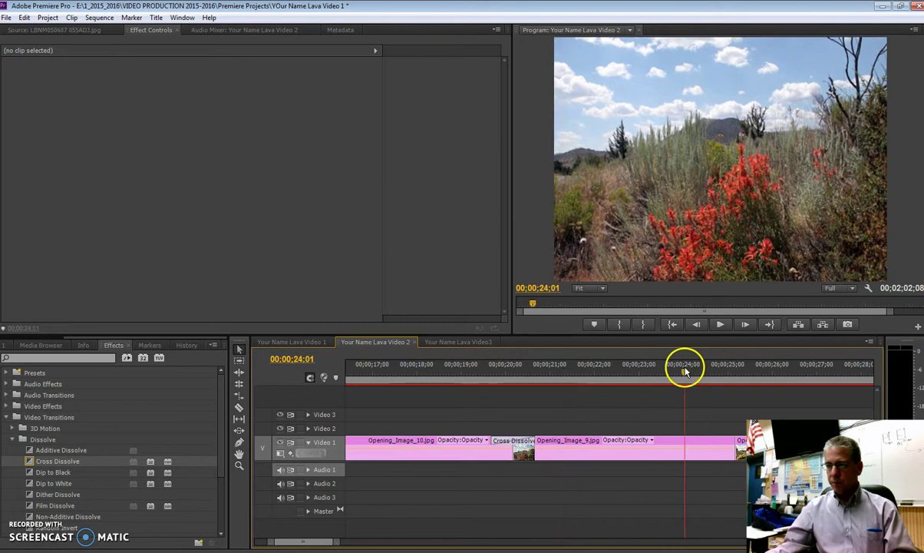
left_click_drag(313, 546, 318, 544)
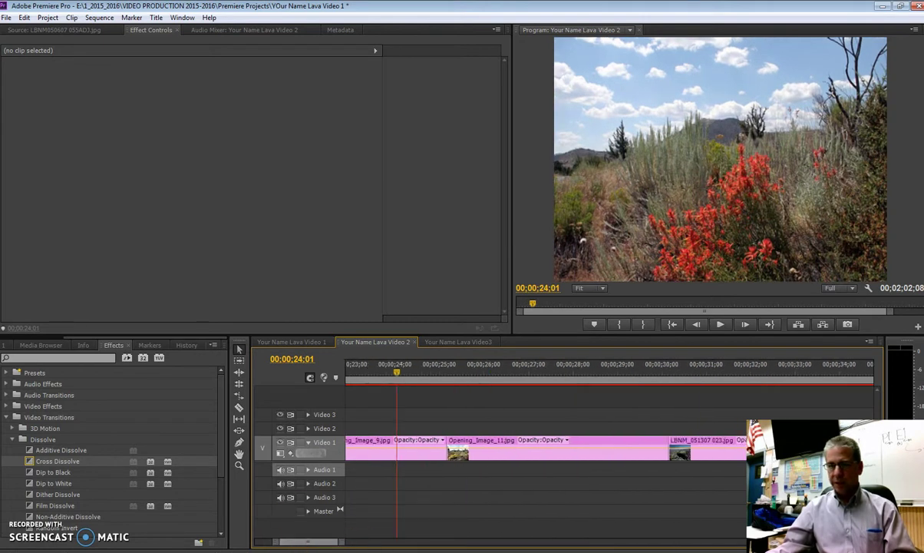
- Drop Page Peel on the Opening_Image_9.jpg / Opening_Image_11.jpg cut and play it back
left_click(12, 441)
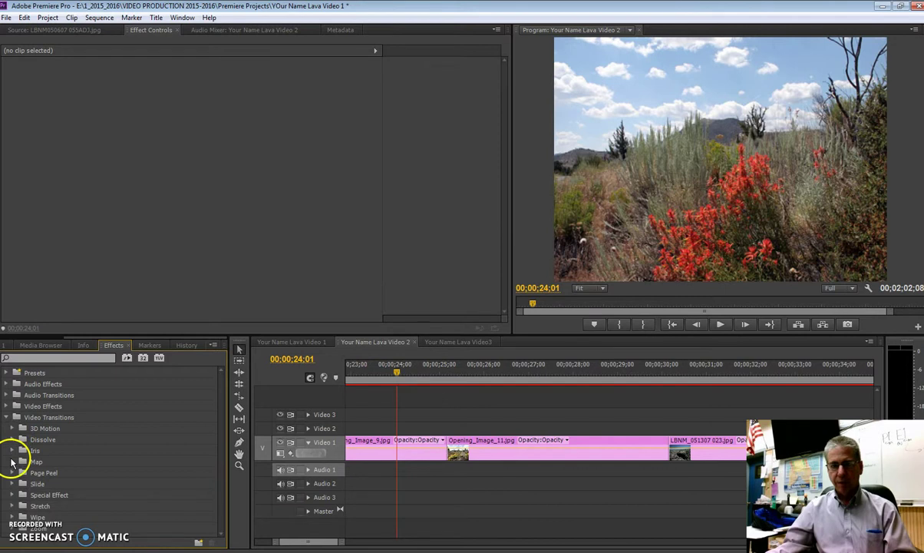
left_click(11, 452)
left_click(12, 452)
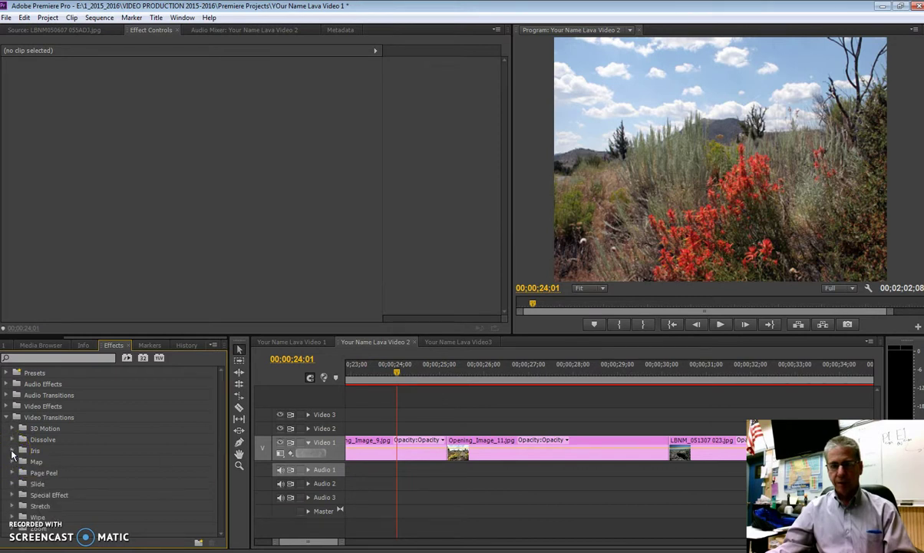
left_click(13, 472)
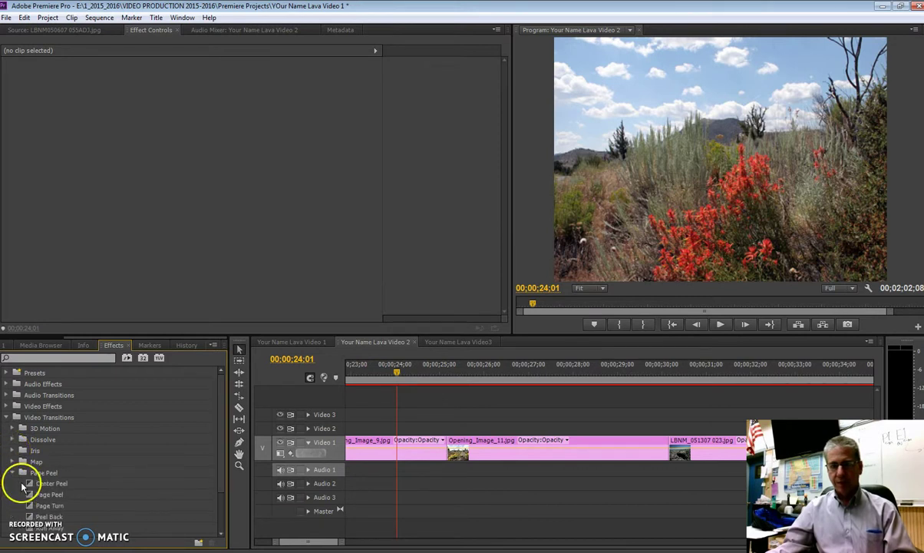
left_click(30, 495)
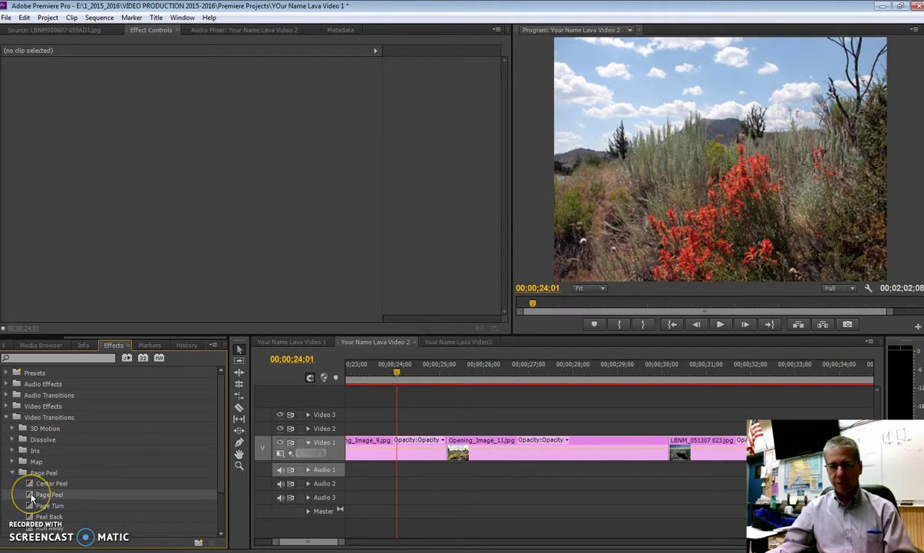
left_click_drag(31, 495, 446, 447)
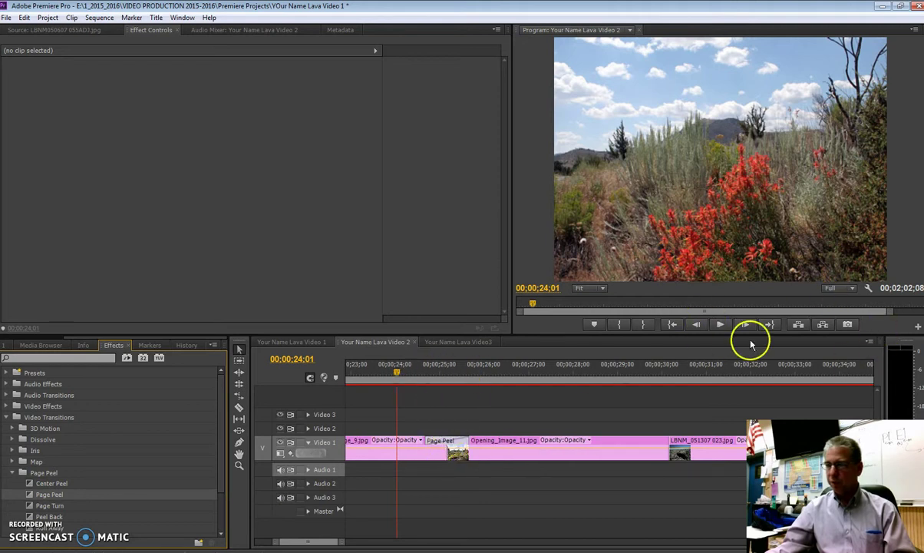
left_click(720, 324)
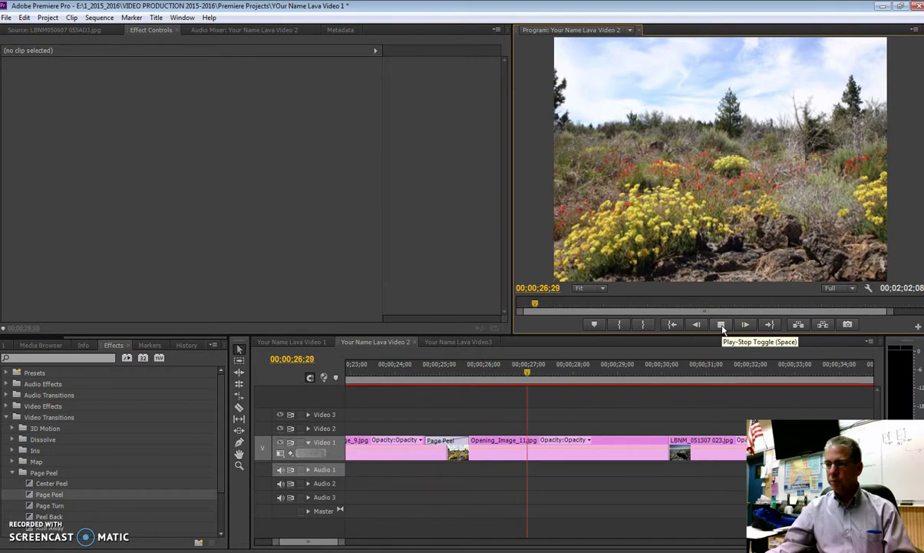
left_click(721, 324)
- Set the Page Peel duration to 00;00;03;00 and play it from just before the transition
left_click(454, 443)
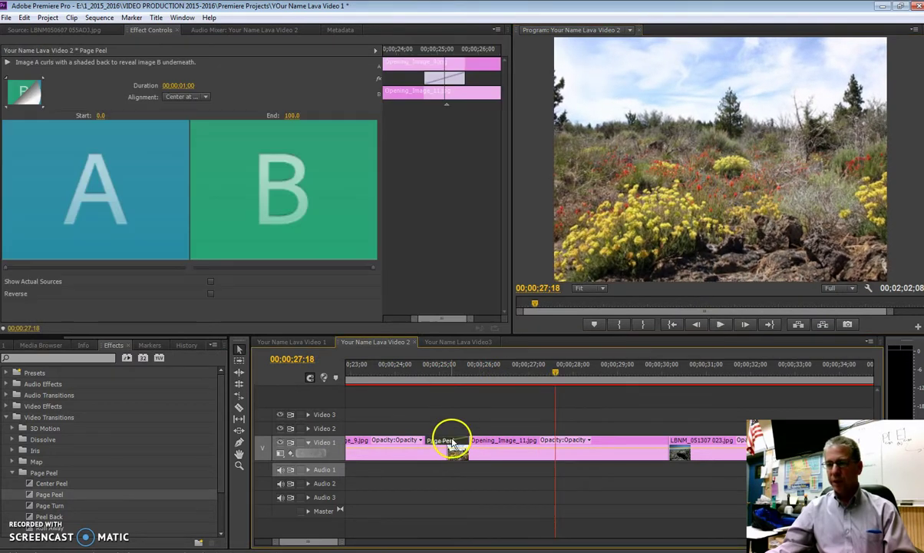
left_click(180, 86)
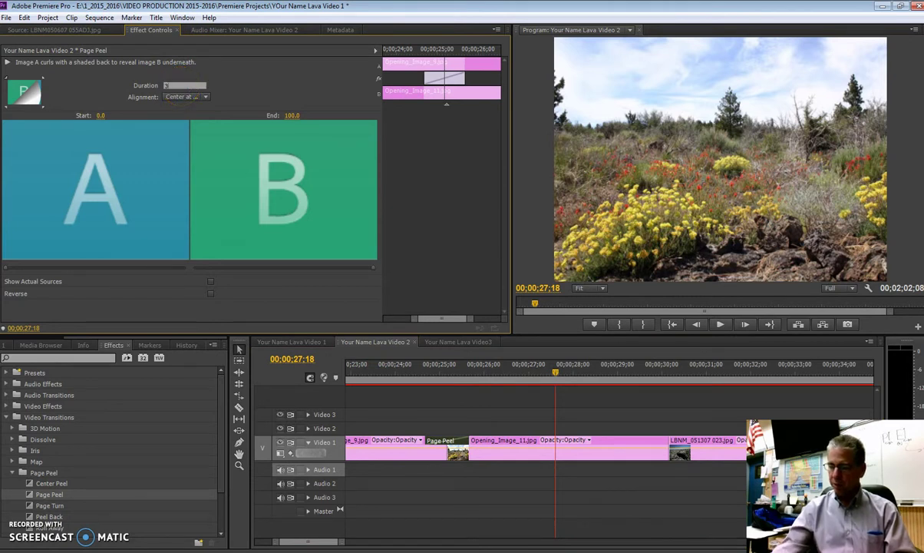
key("Return")
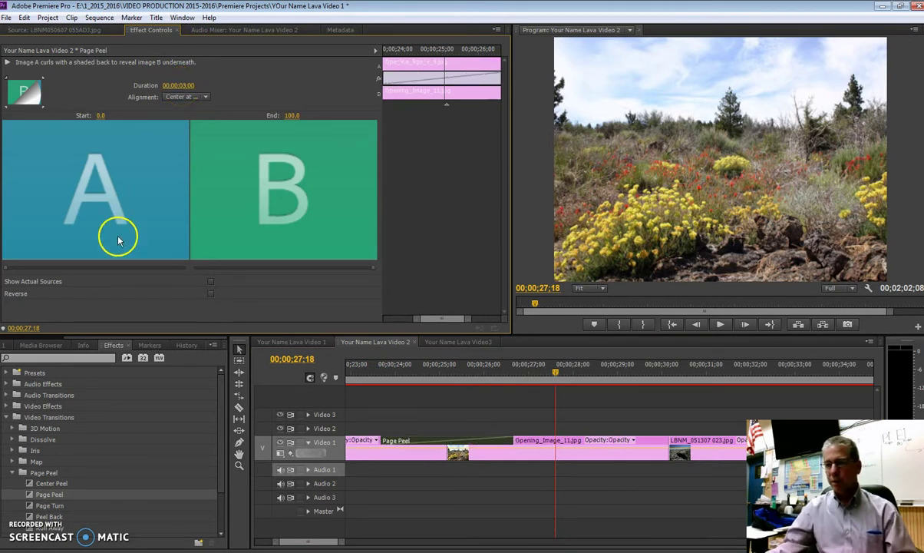
left_click(363, 374)
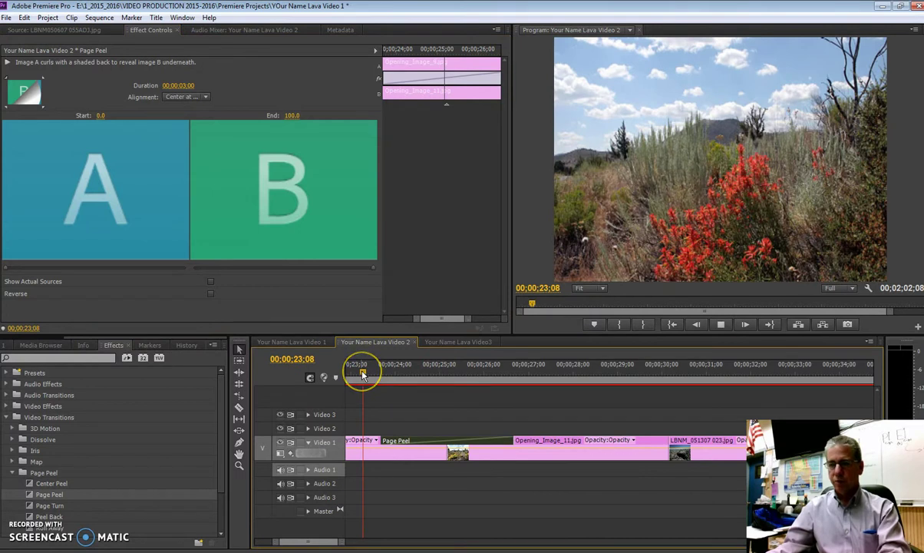
key("space")
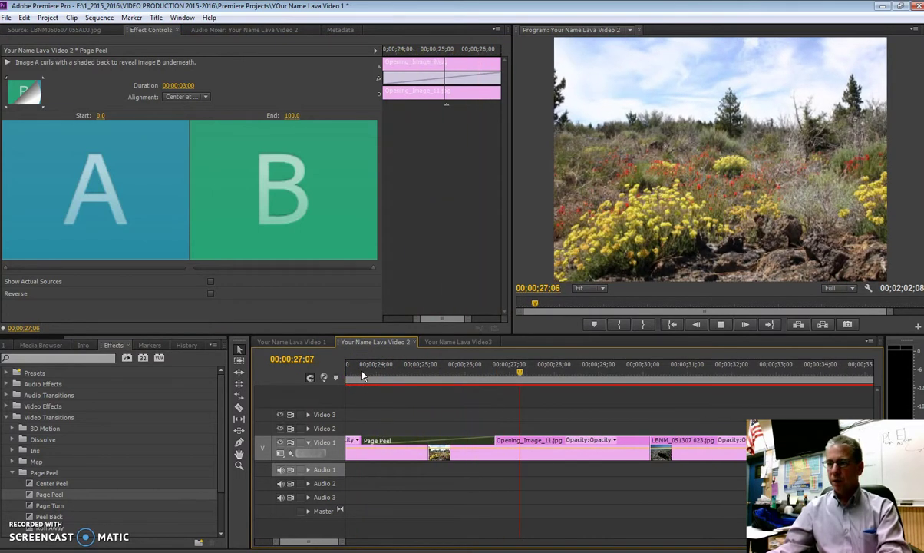
left_click(364, 375)
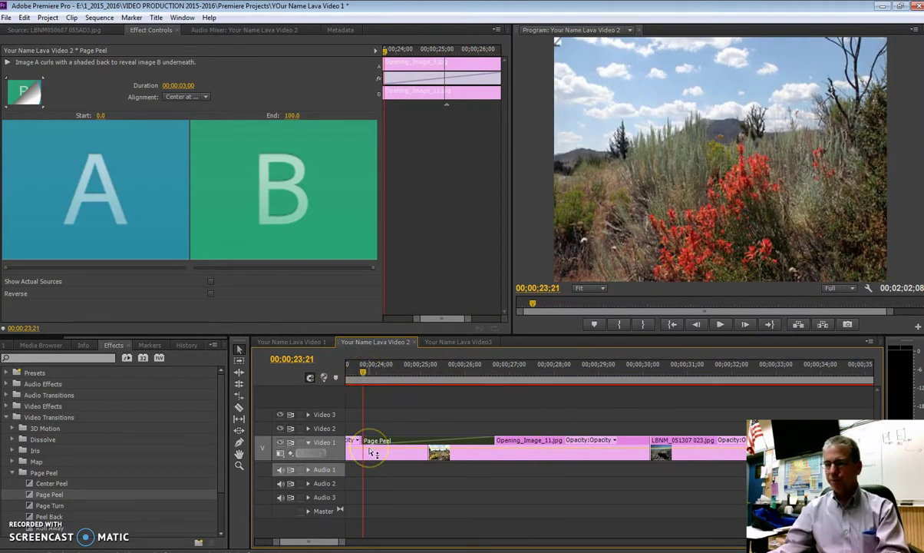
left_click_drag(351, 541, 336, 541)
mouse_move(406, 368)
left_mouse_down()
mouse_move(392, 375)
mouse_move(409, 372)
left_mouse_up()
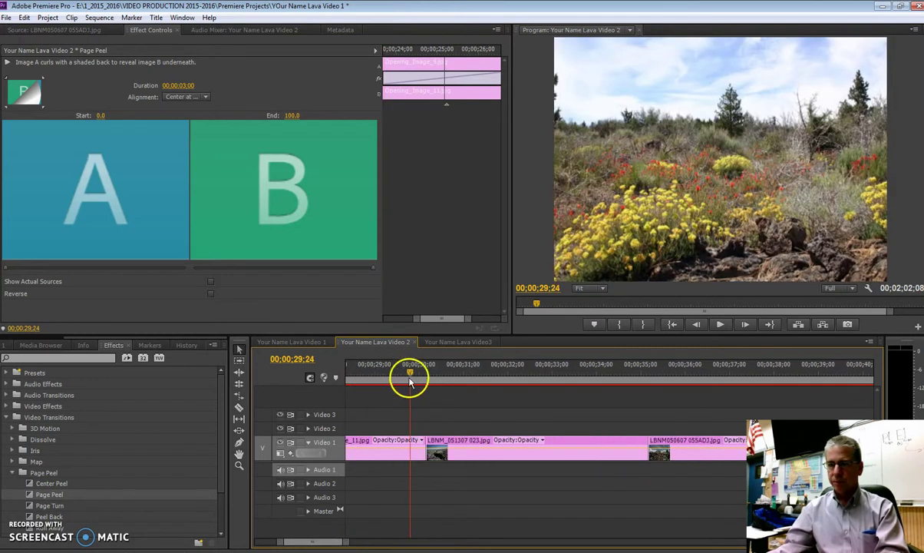
- Drag Push from the Slide transitions onto the cut into LBNM_051307 023.jpg
left_click(12, 474)
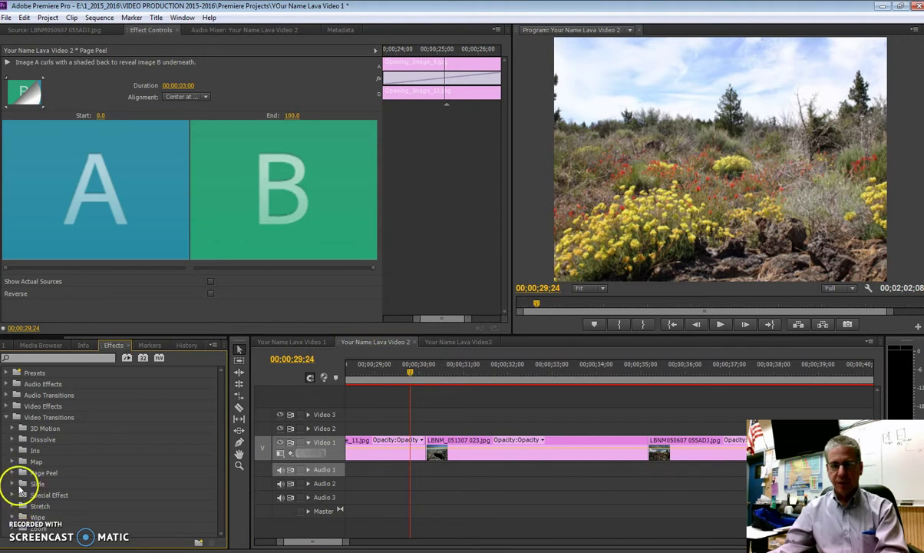
left_click(13, 484)
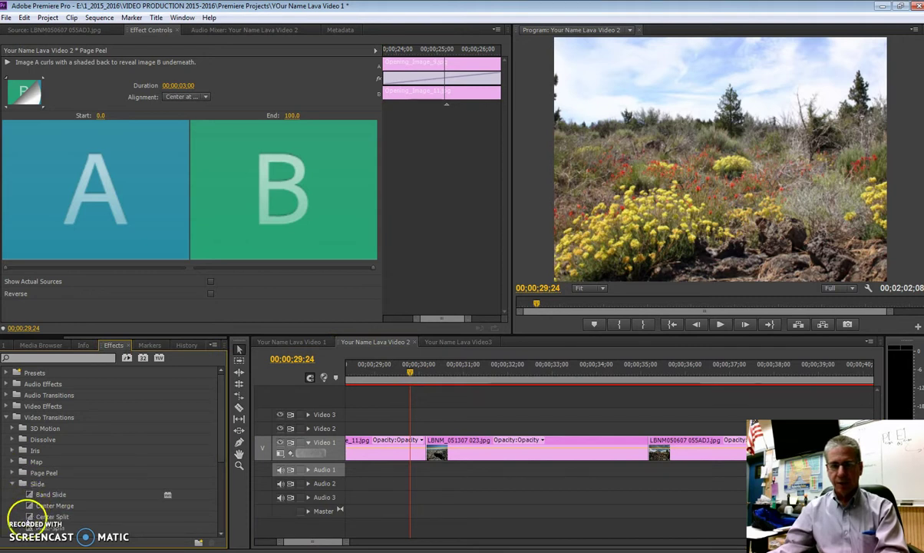
scroll(28, 514, "down", 2)
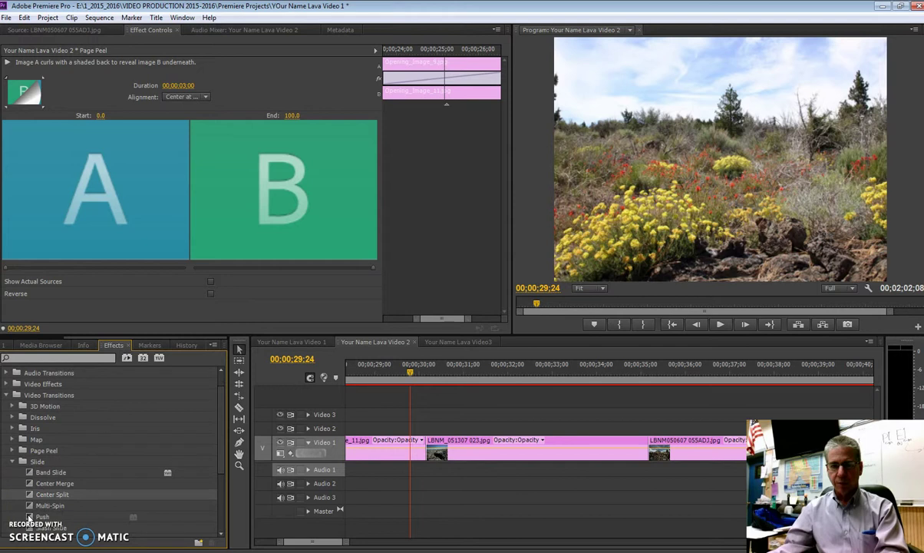
scroll(29, 518, "down", 1)
left_click_drag(25, 505, 425, 451)
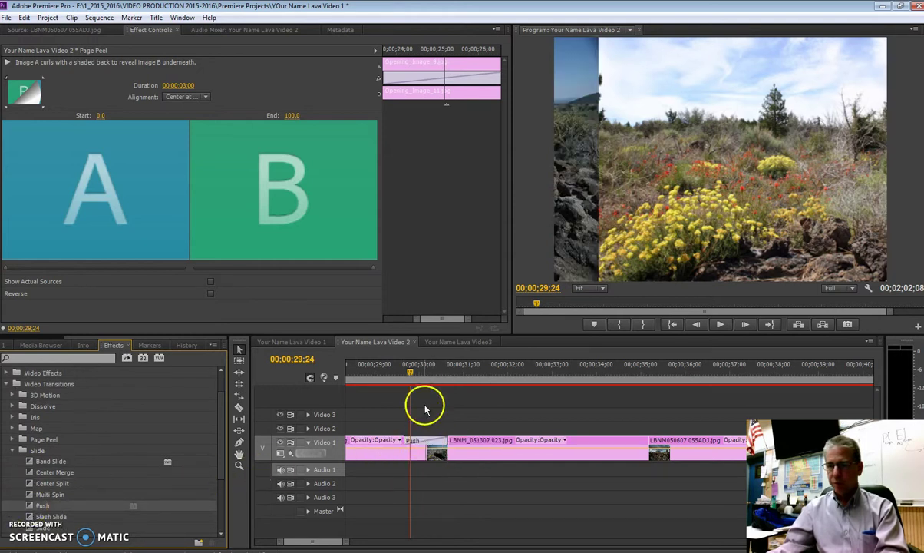
- Shorten the Push to 00;00;00;15 and play the sequence through the transition
left_click(389, 376)
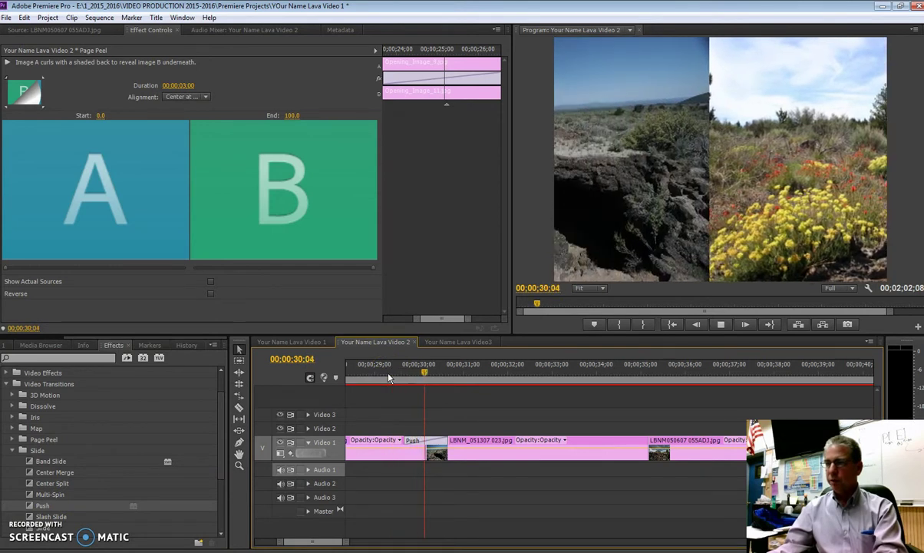
left_click(415, 443)
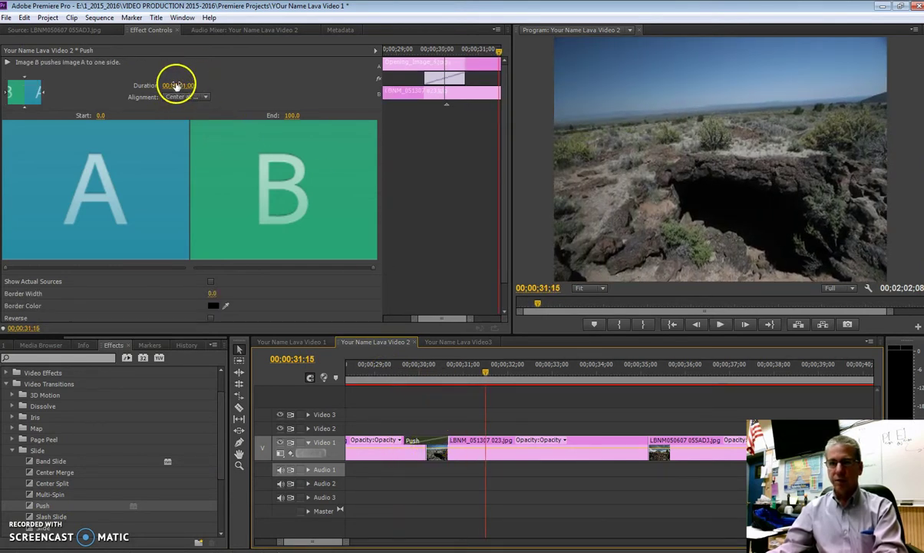
type("200")
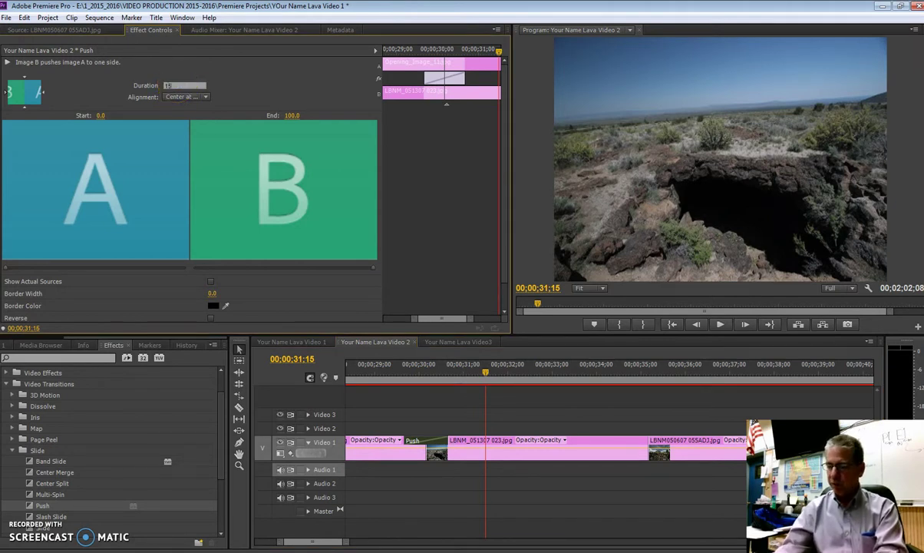
key("Return")
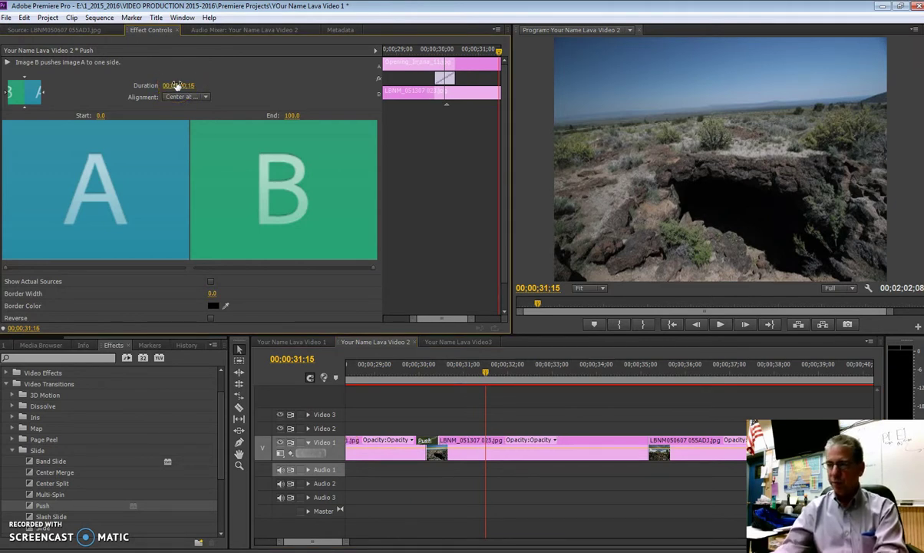
left_click(395, 371)
key("space")
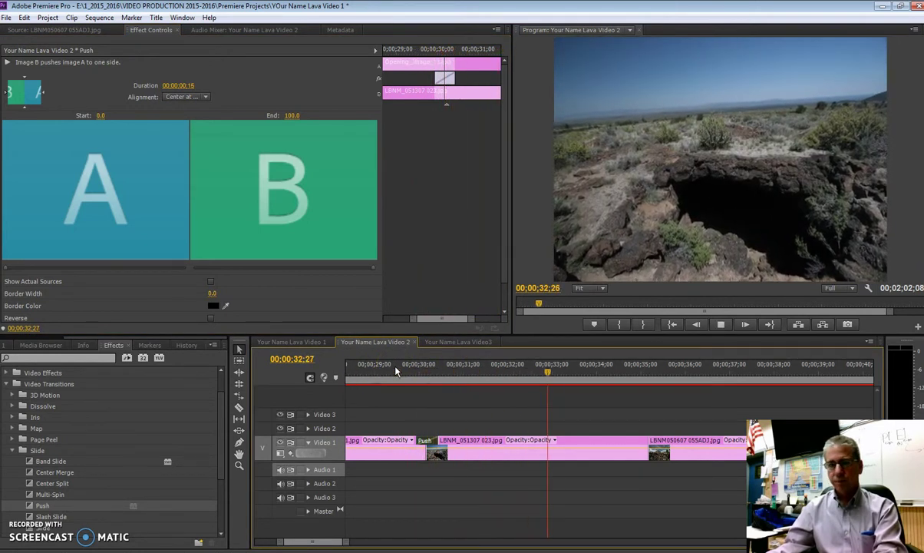
key("space")
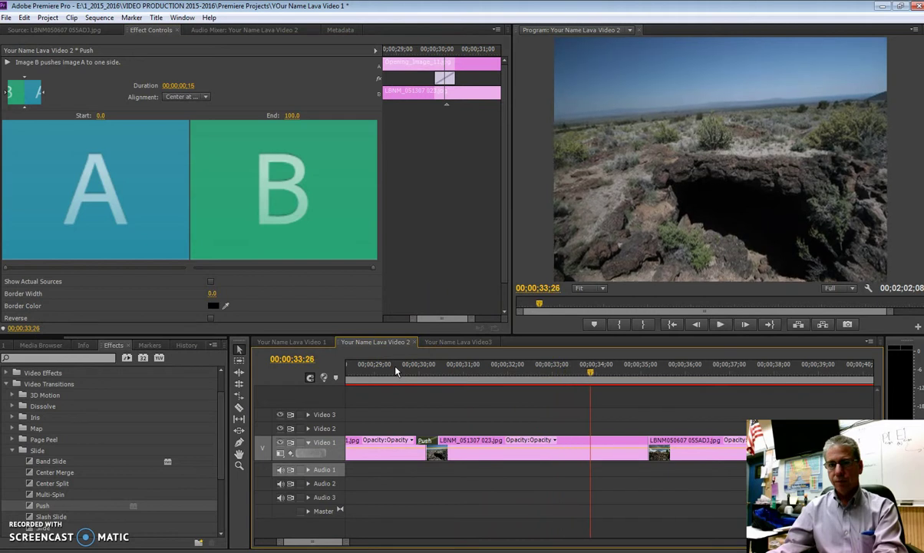
- Collapse the Slide and Video Transitions groups, then expand Presets to list Bevel Edges, Blurs, Mosaics and more
left_click(12, 450)
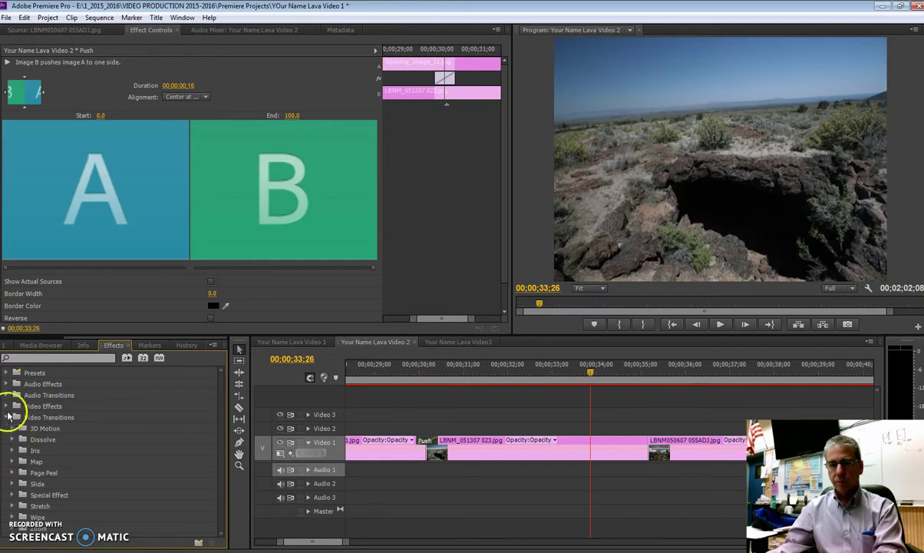
left_click(7, 418)
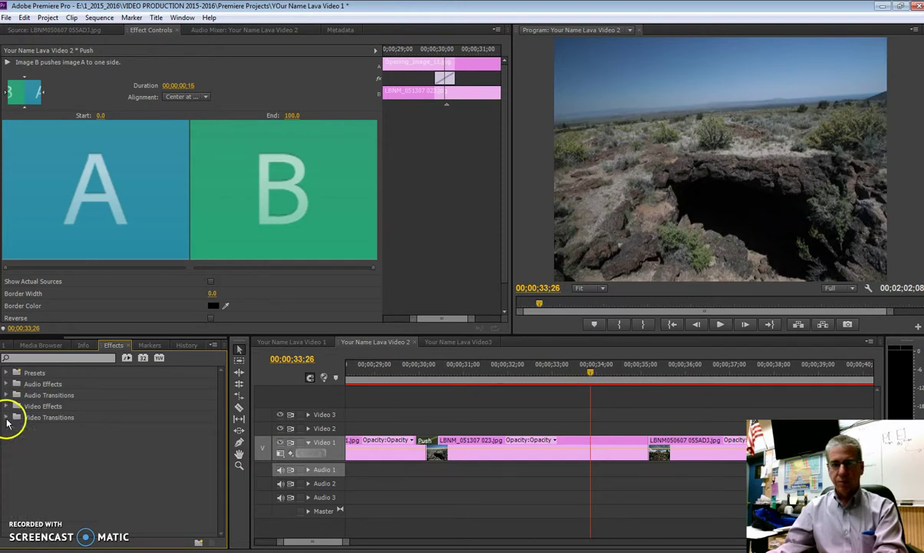
left_click(7, 373)
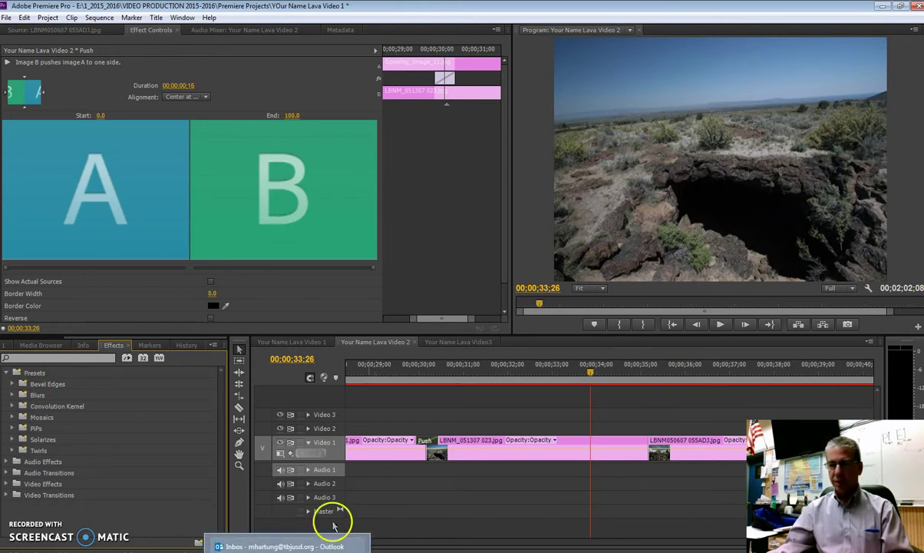
scroll(334, 543, "down", 5)
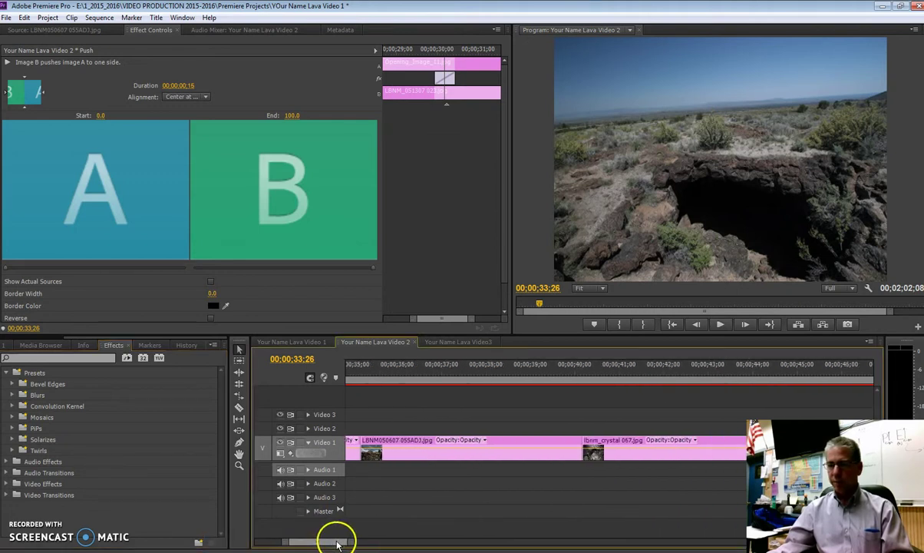
- Apply Bevel Edges Thick to LBNM050607 055ADJ.jpg at 00;00;38;00 and scrub back to preview the bevel
left_click(29, 385)
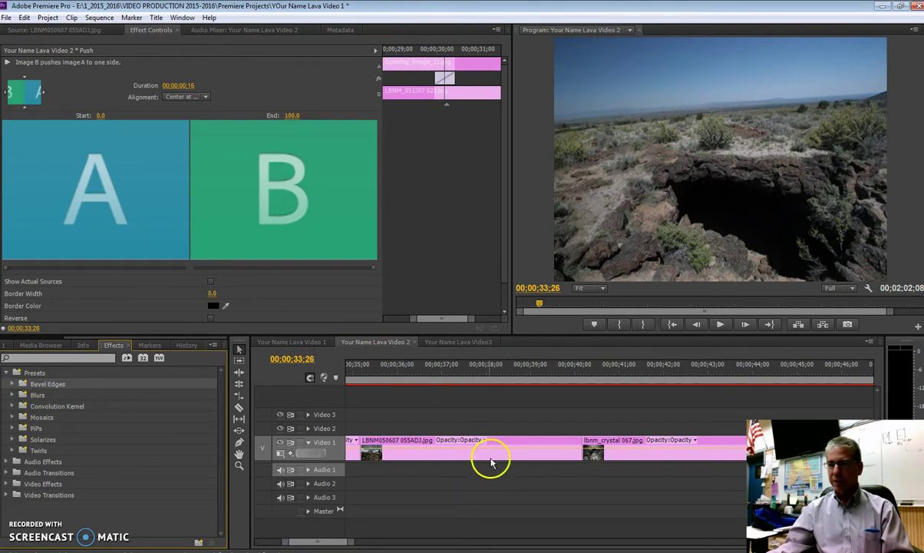
left_click(486, 372)
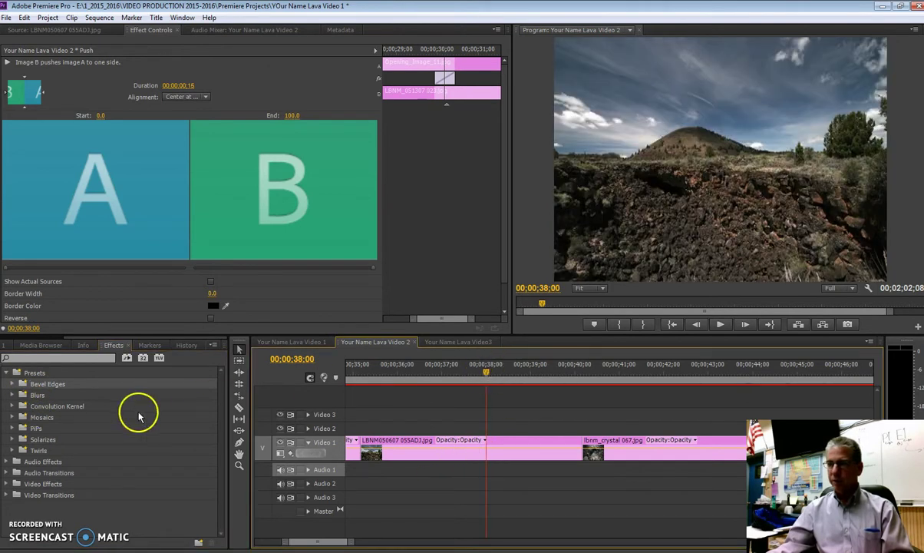
left_click_drag(25, 385, 515, 448)
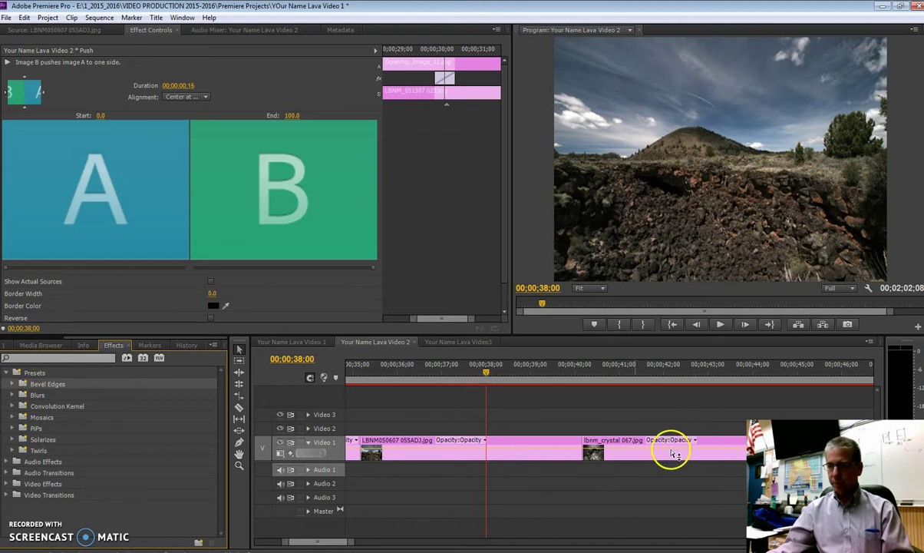
left_click_drag(672, 452, 8, 409)
left_click(12, 385)
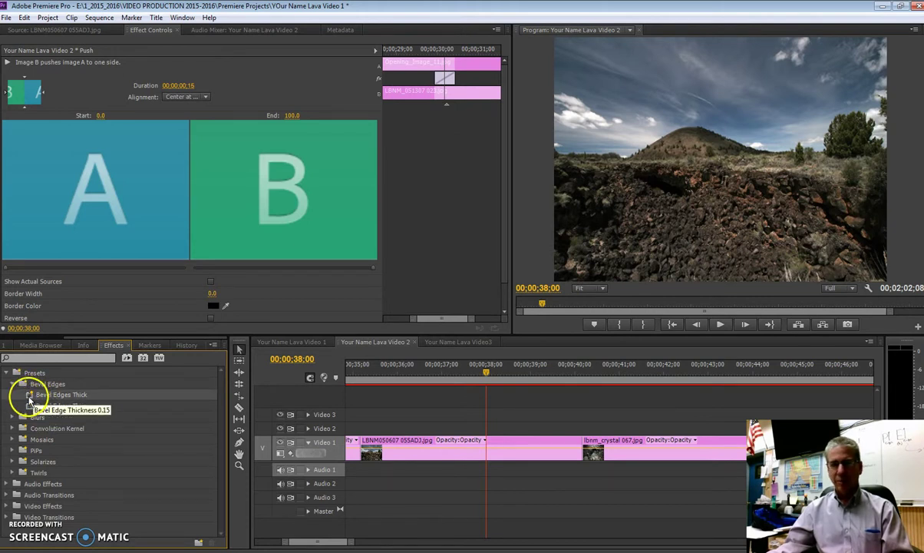
left_click_drag(30, 400, 434, 450)
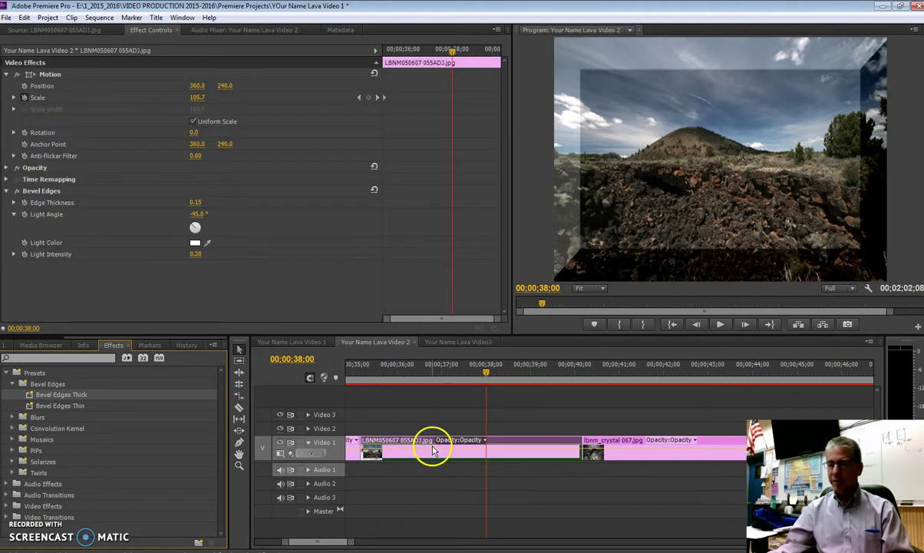
left_click_drag(422, 371, 445, 382)
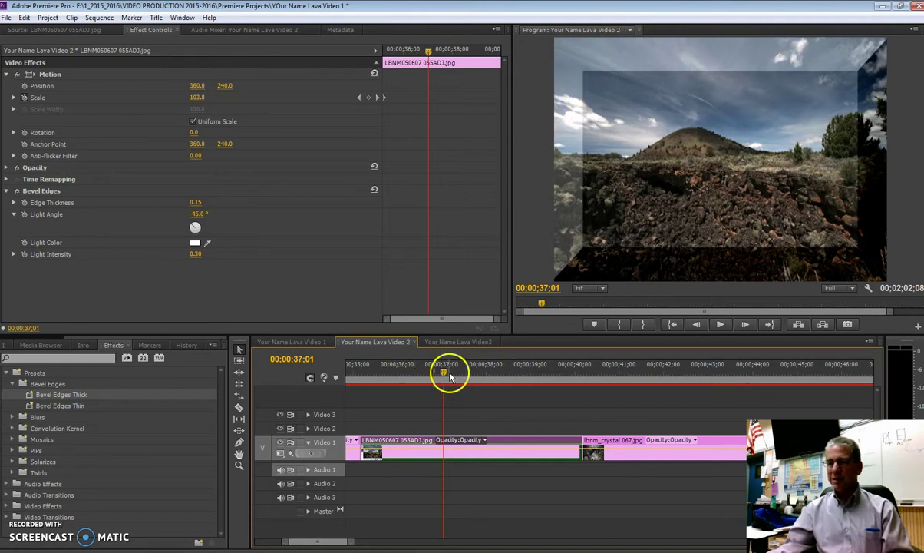
mouse_move(438, 371)
left_mouse_down()
mouse_move(398, 375)
mouse_move(423, 381)
mouse_move(351, 379)
mouse_move(441, 386)
left_mouse_up()
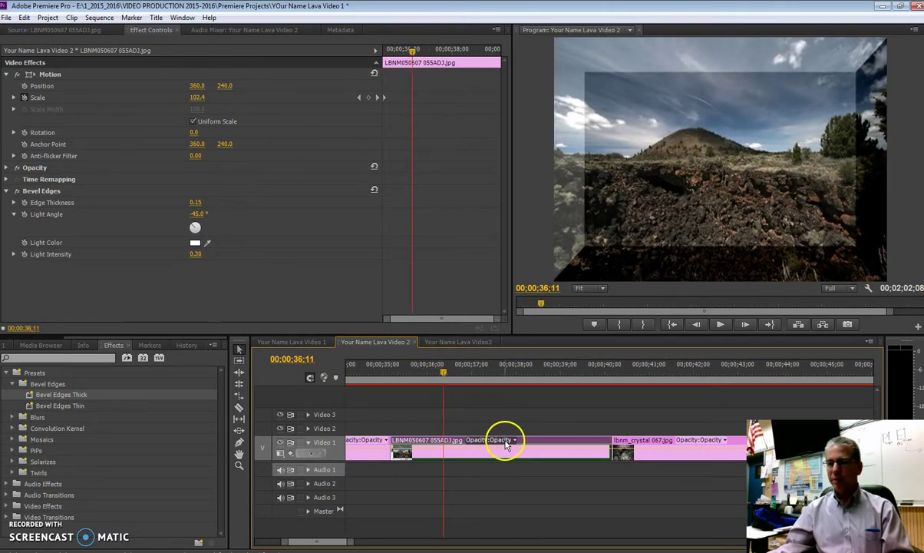
- Compare against the original image, then try Bevel Edges thickness values of 0.20 and 0.10
left_click(104, 33)
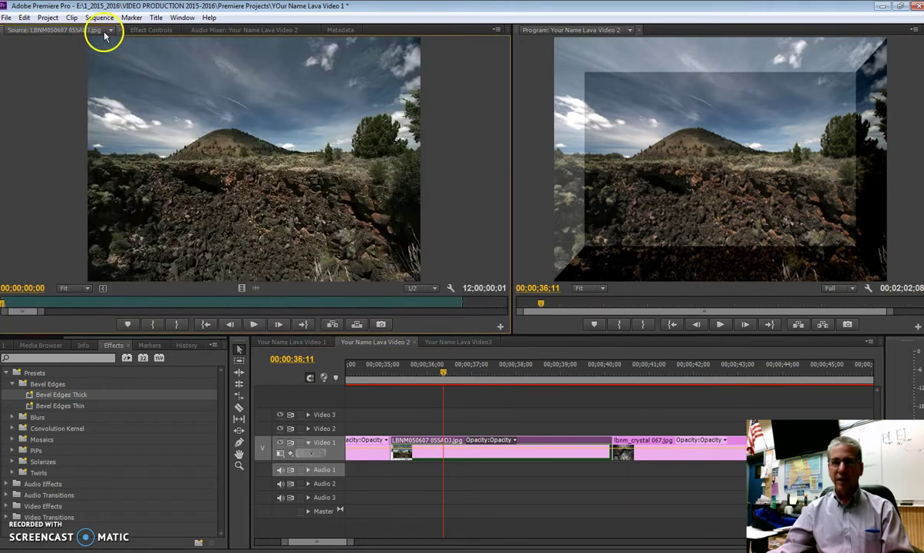
left_click(152, 30)
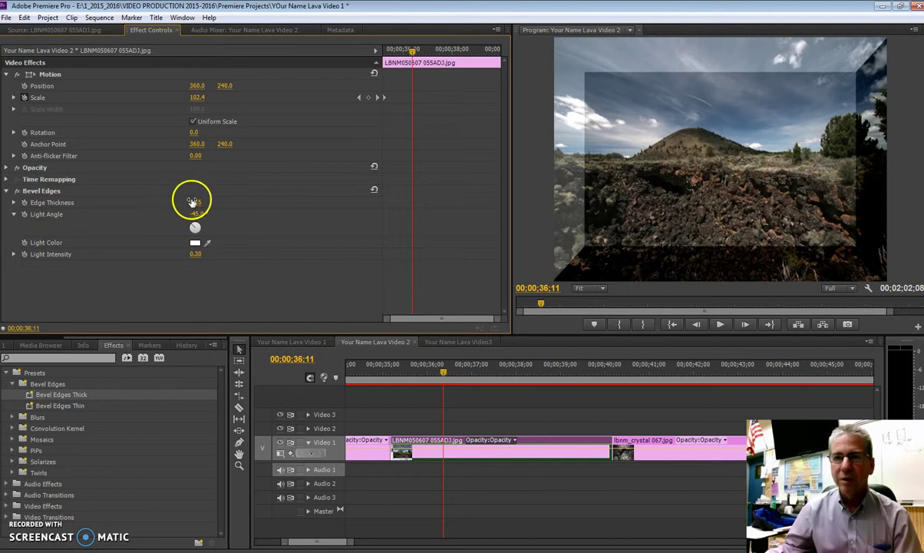
left_click_drag(194, 204, 201, 213)
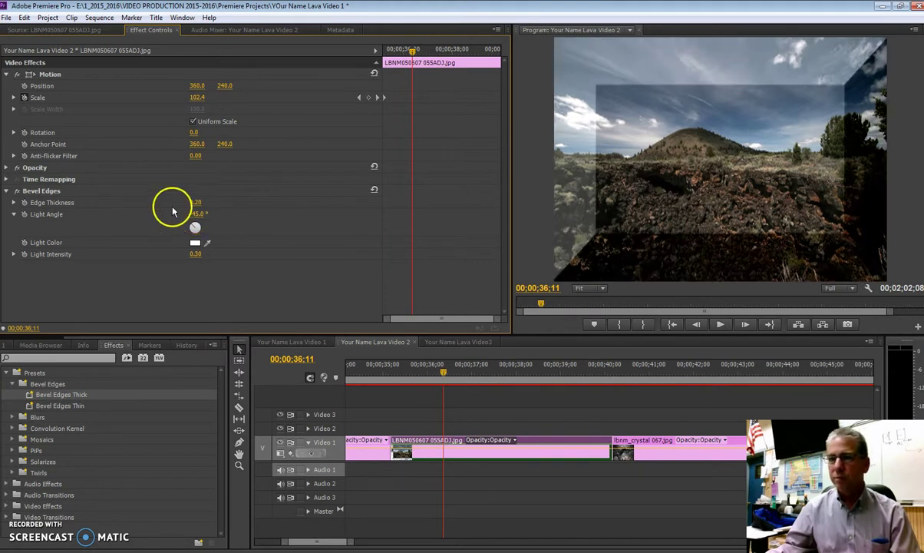
left_click(201, 202)
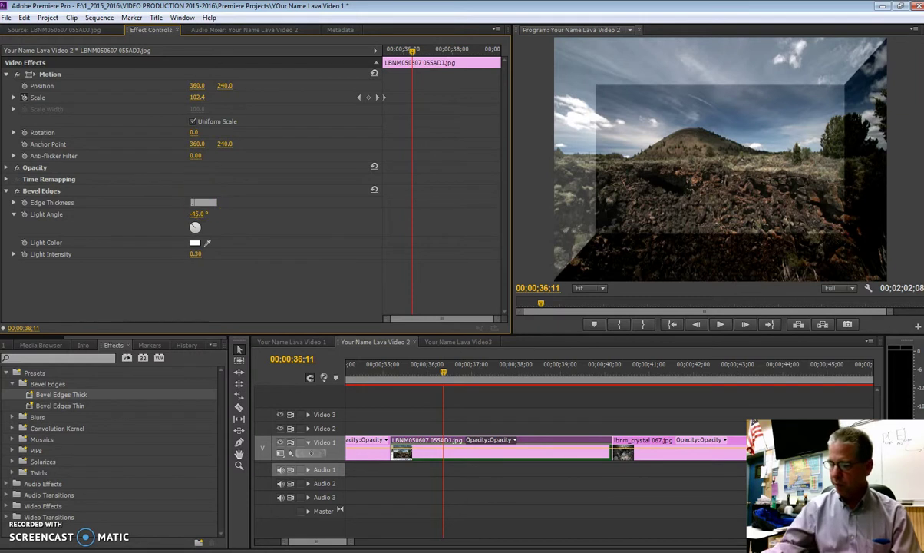
type("0.1")
key("Return")
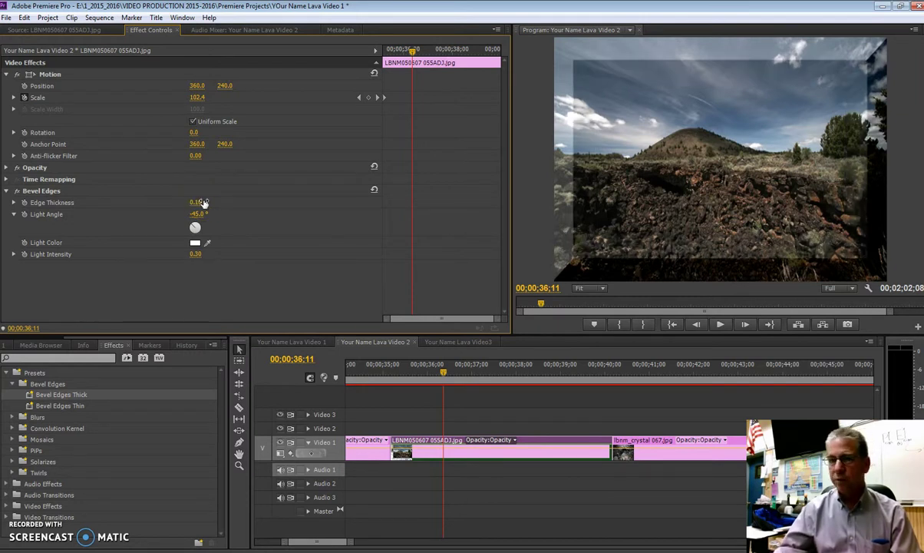
- Settle on an Edge Thickness of 0.05 and preview the subtler bevel further along the timeline
left_click(196, 204)
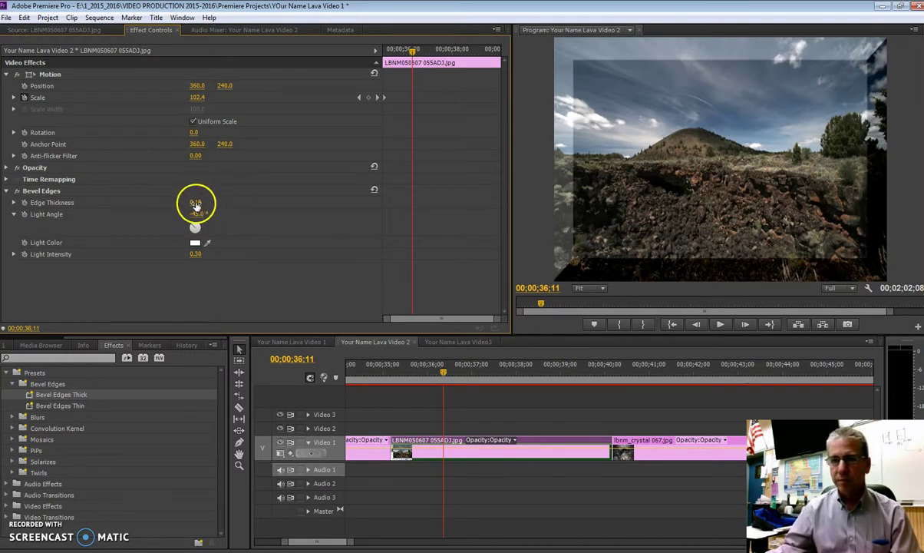
left_click(203, 202)
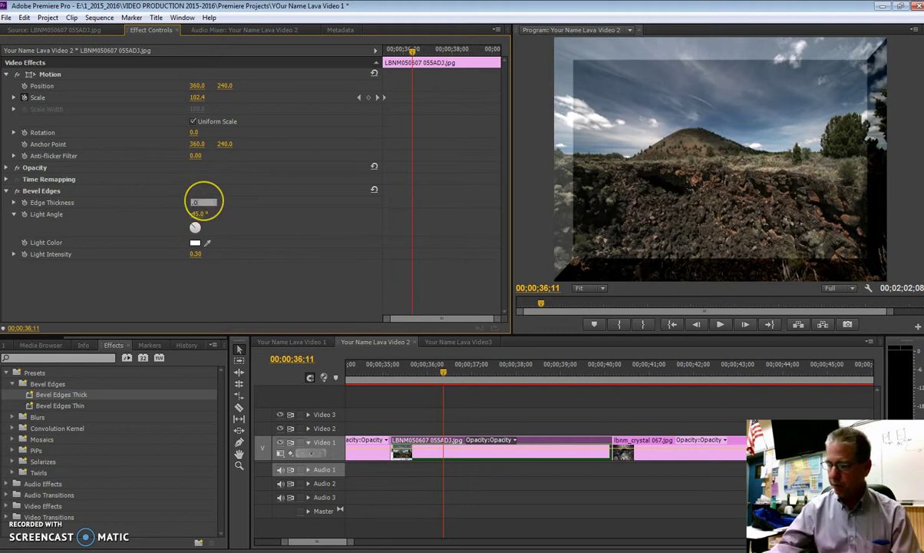
type(".05")
key("Return")
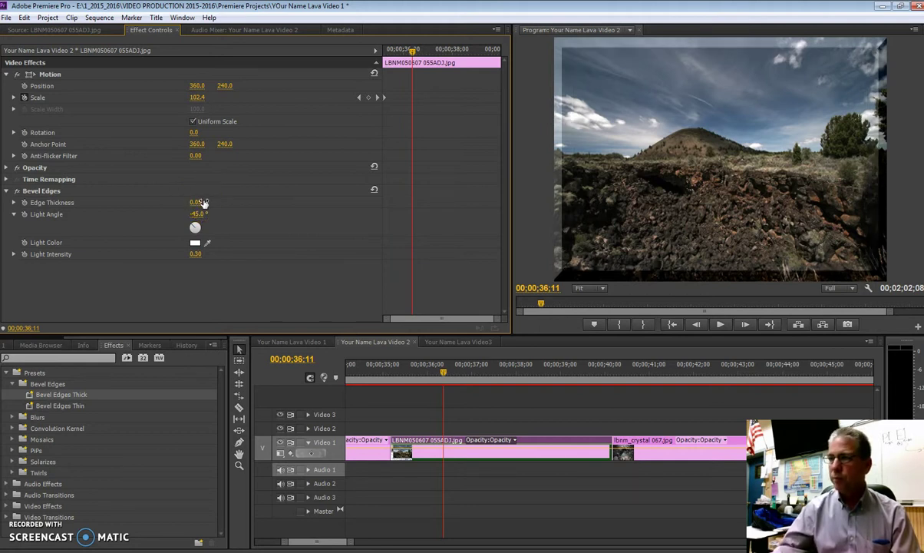
left_click(13, 385)
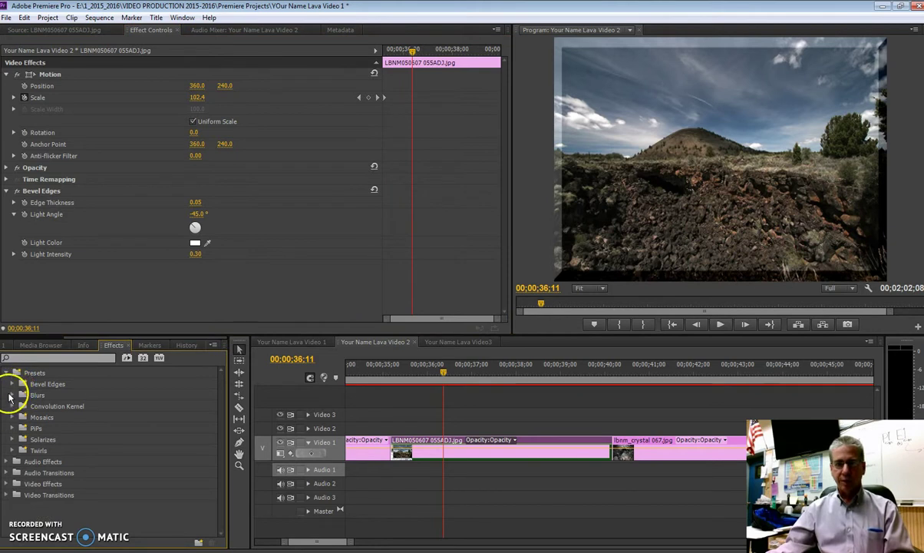
left_click_drag(463, 368, 506, 374)
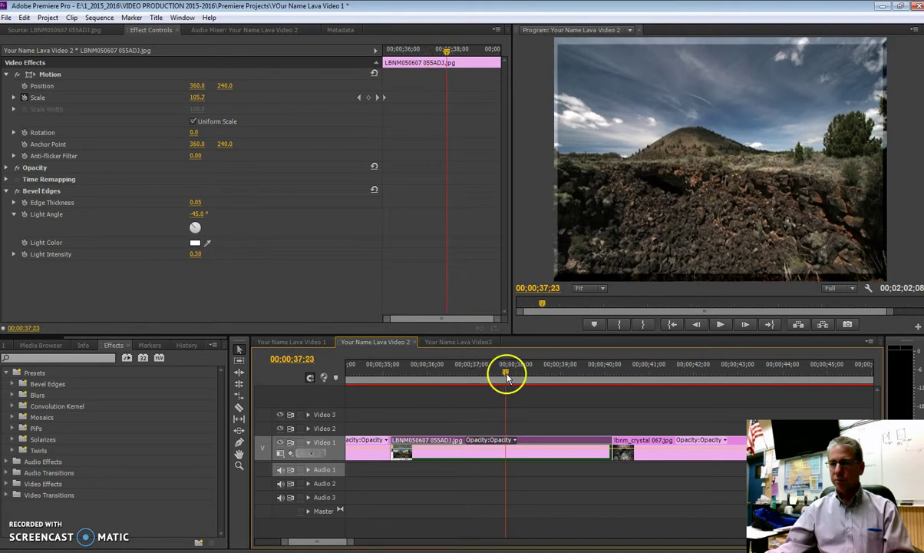
- Look through the Lava Video 1 and 2 sequences, then bring up the Your Name Lava Video3 sequence
left_click(315, 342)
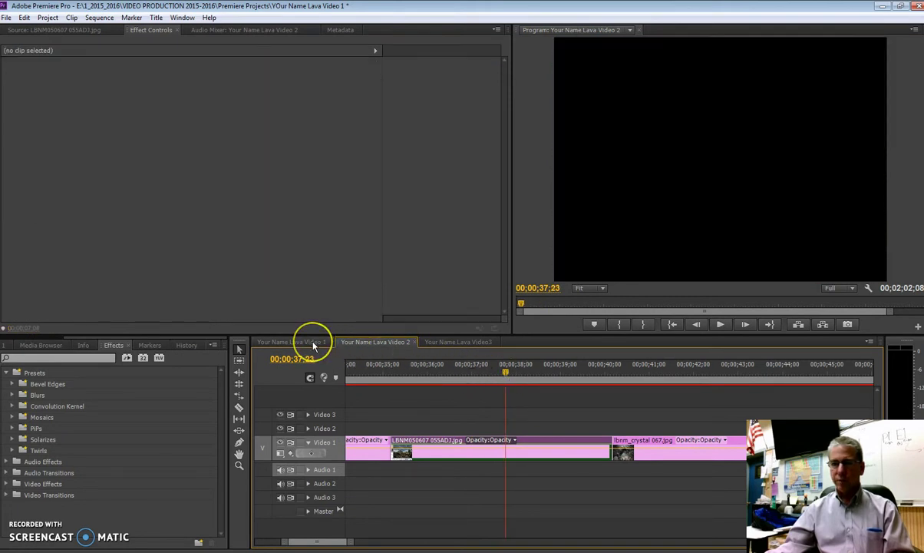
left_click(393, 342)
left_click(458, 342)
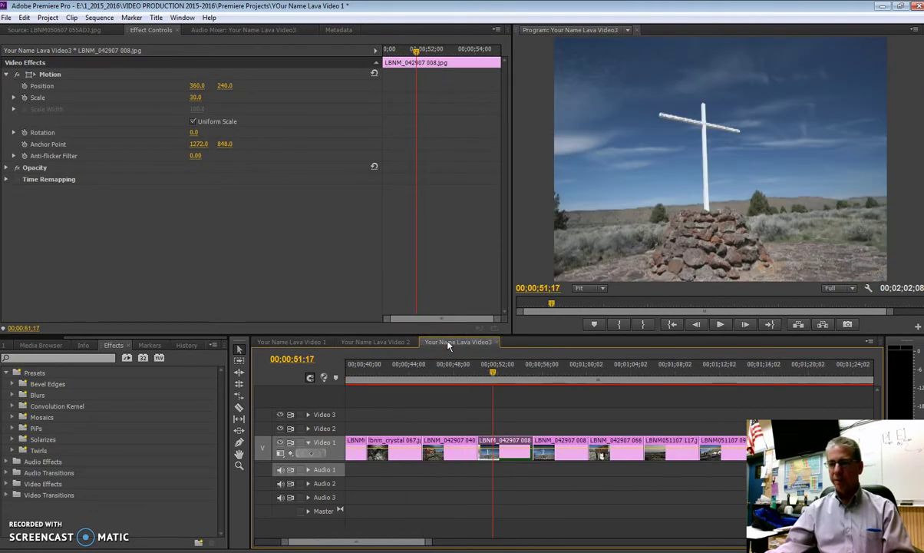
left_click(386, 337)
left_click(452, 346)
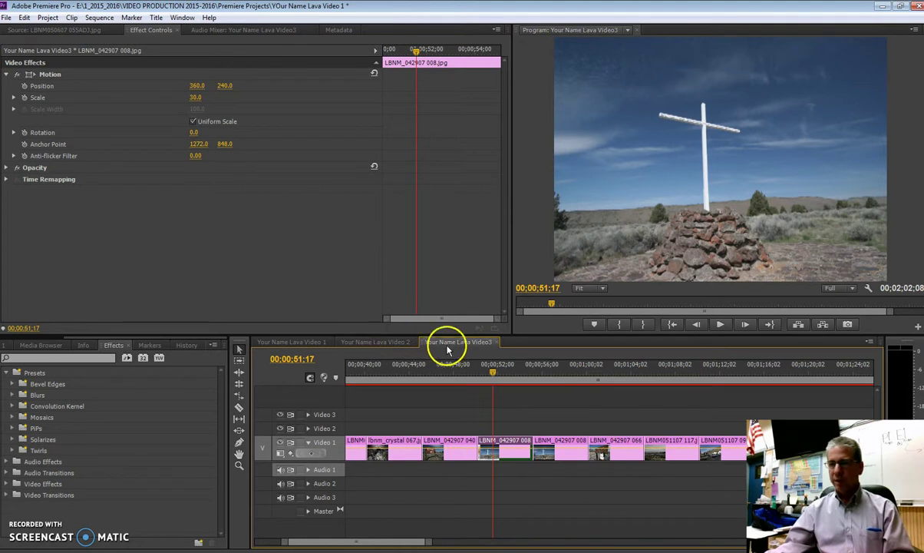
- In the Effects panel, collapse Presets and expand the Video Transitions group
mouse_move(392, 382)
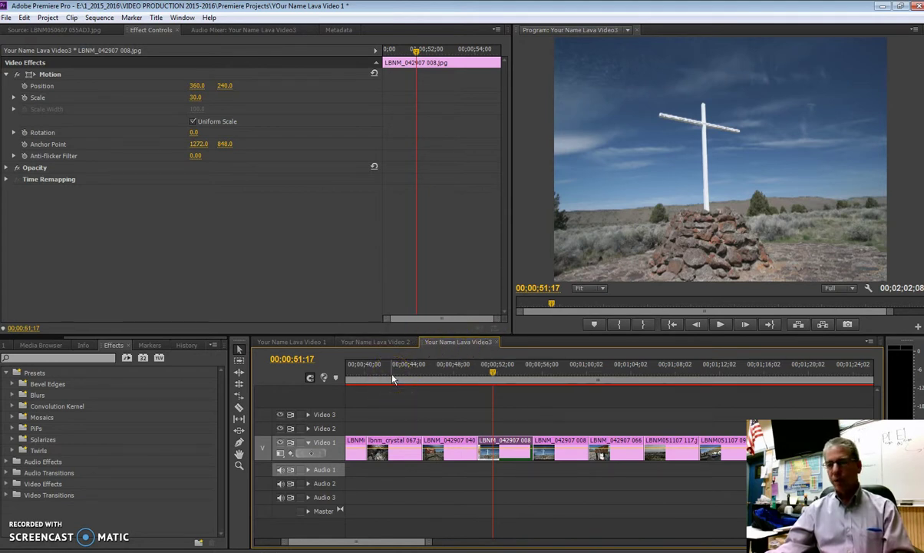
left_click(7, 373)
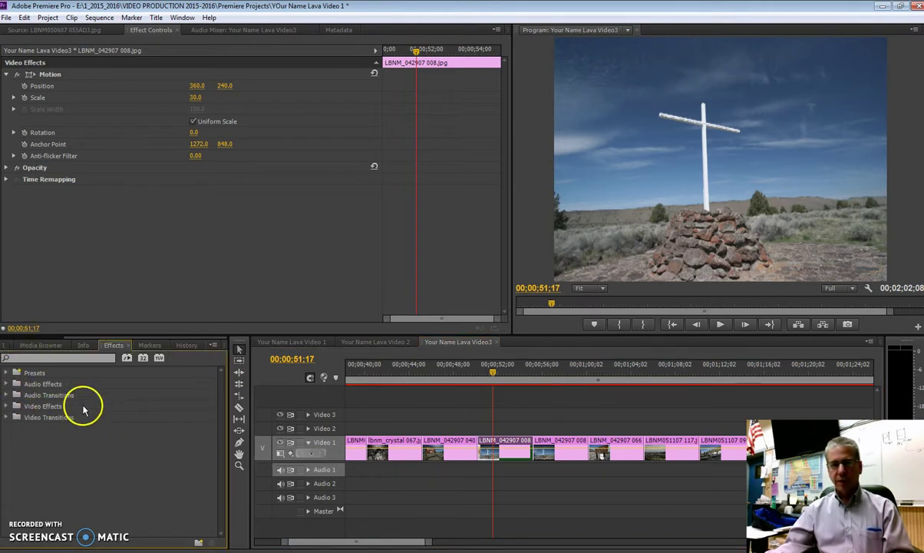
left_click(7, 418)
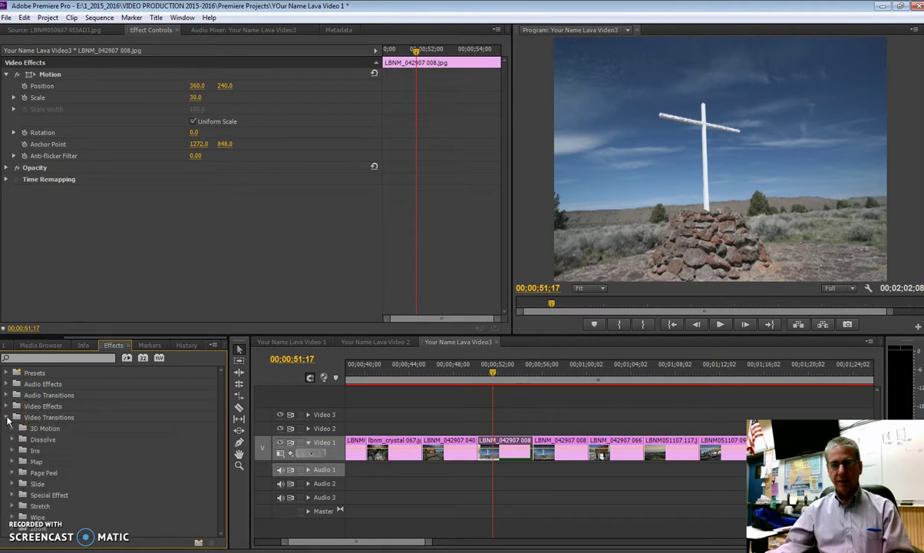